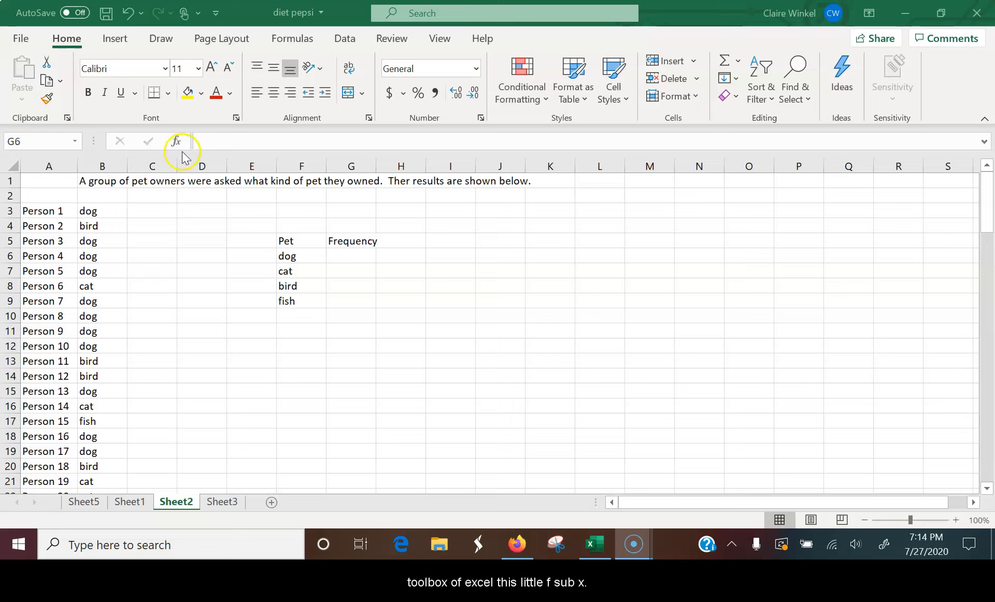
- Search the function library for countif and insert the COUNTIF function in the dog frequency cell G6
click(184, 144)
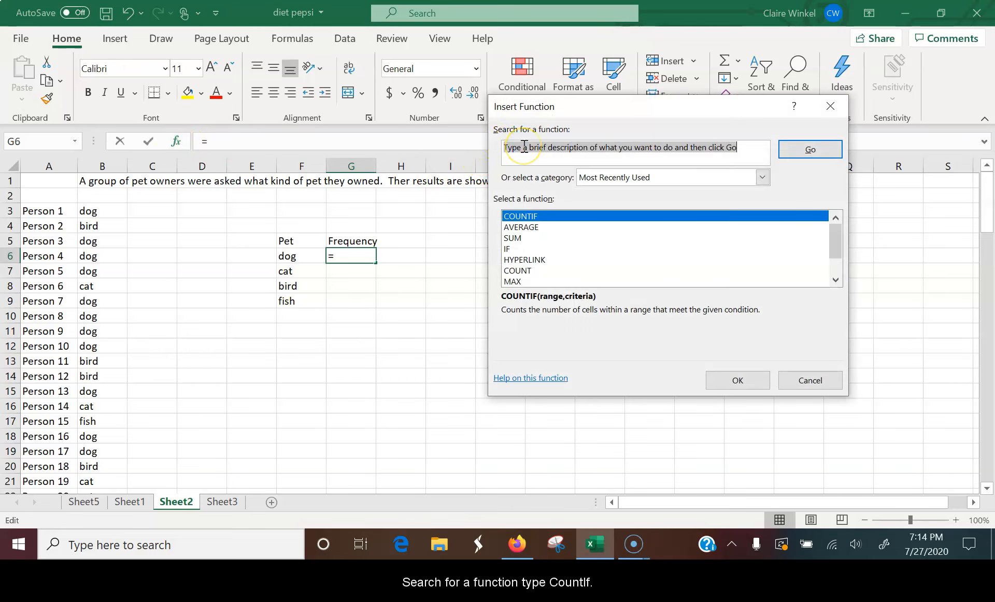
text(countif)
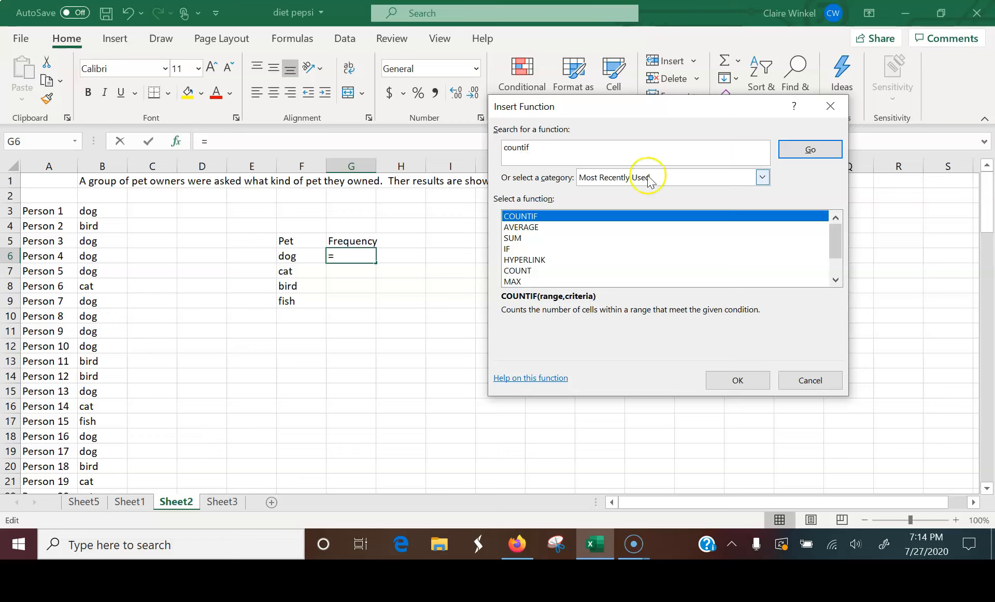
click(808, 153)
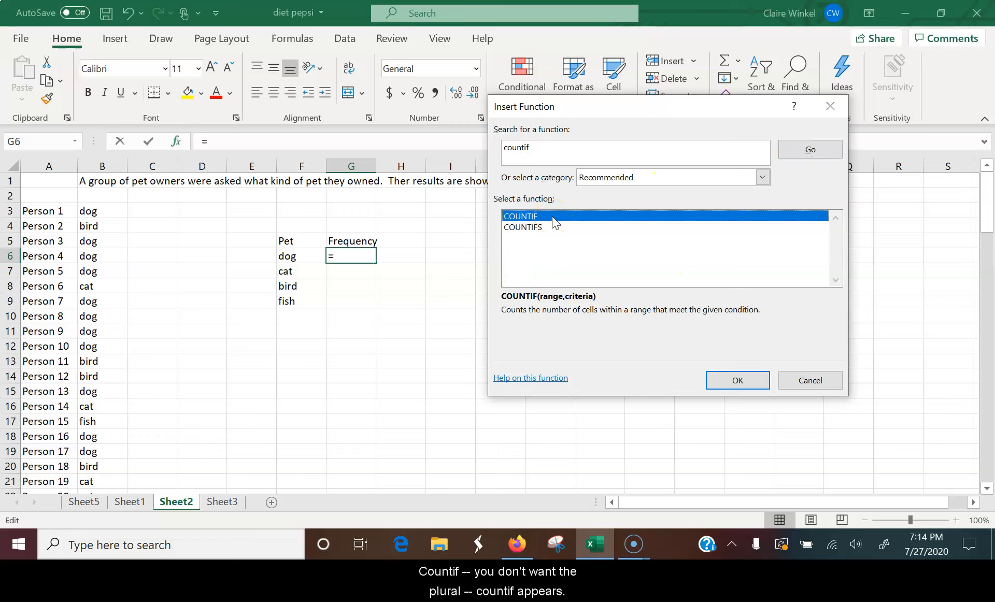
click(736, 381)
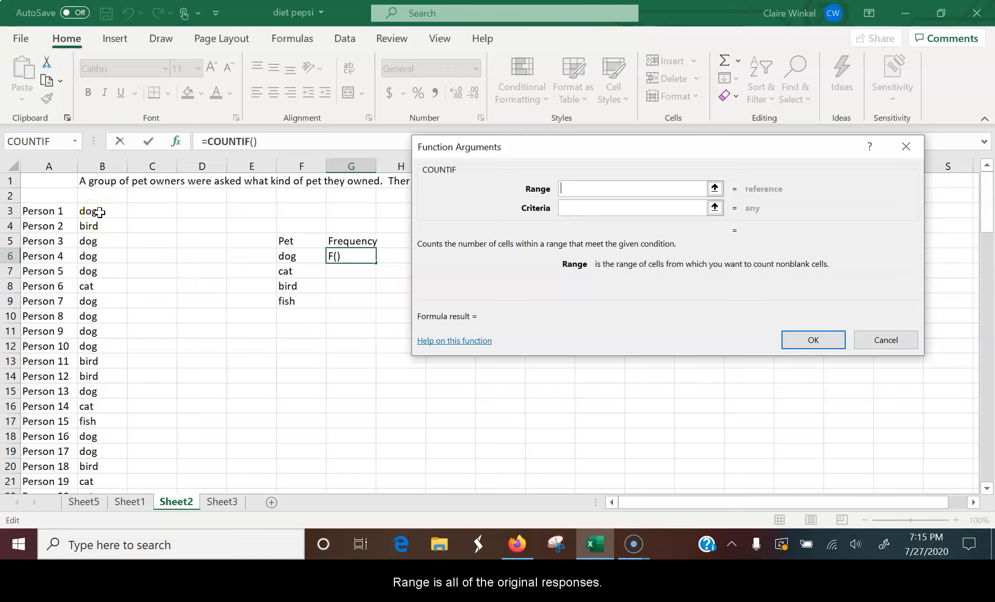
- Set the COUNTIF range to all pet responses, B3:B106, and the criteria to the dog label in F6
drag(98, 211, 94, 455)
click(581, 205)
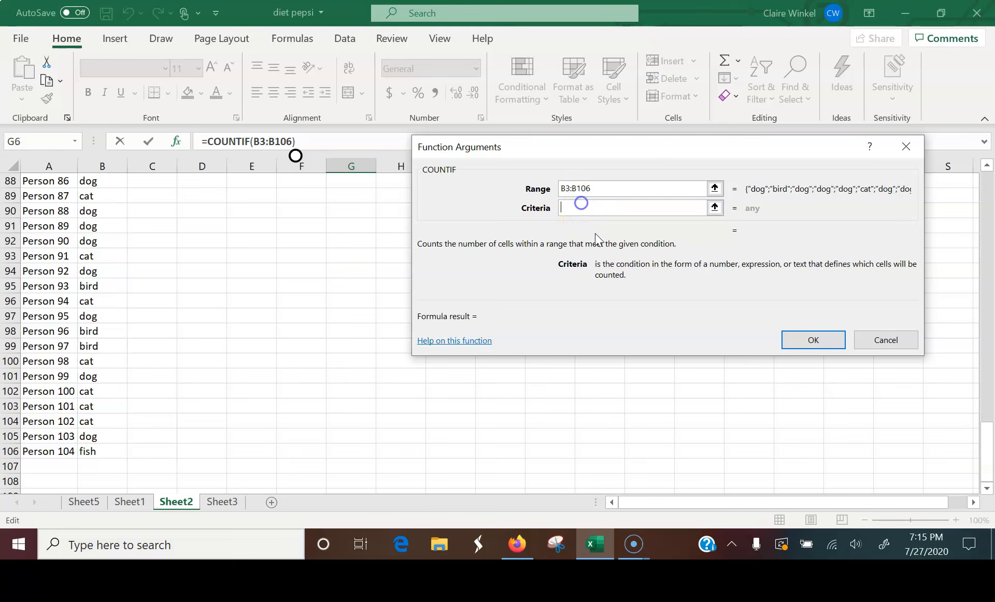
scroll(265, 425, up, 20)
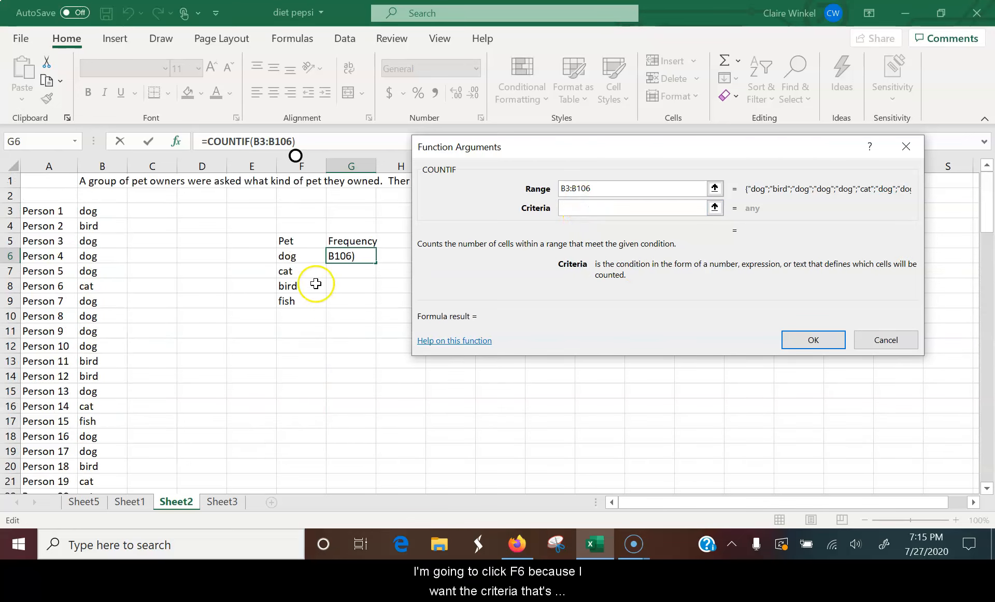
click(294, 258)
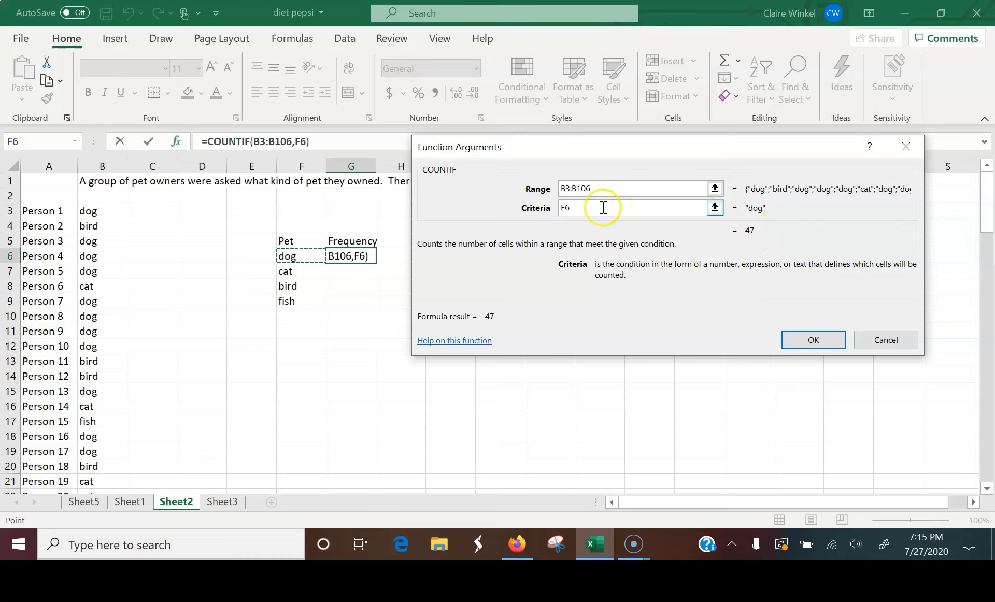
- Make the COUNTIF range absolute as $B$3:$B$106 and confirm the function arguments
click(565, 188)
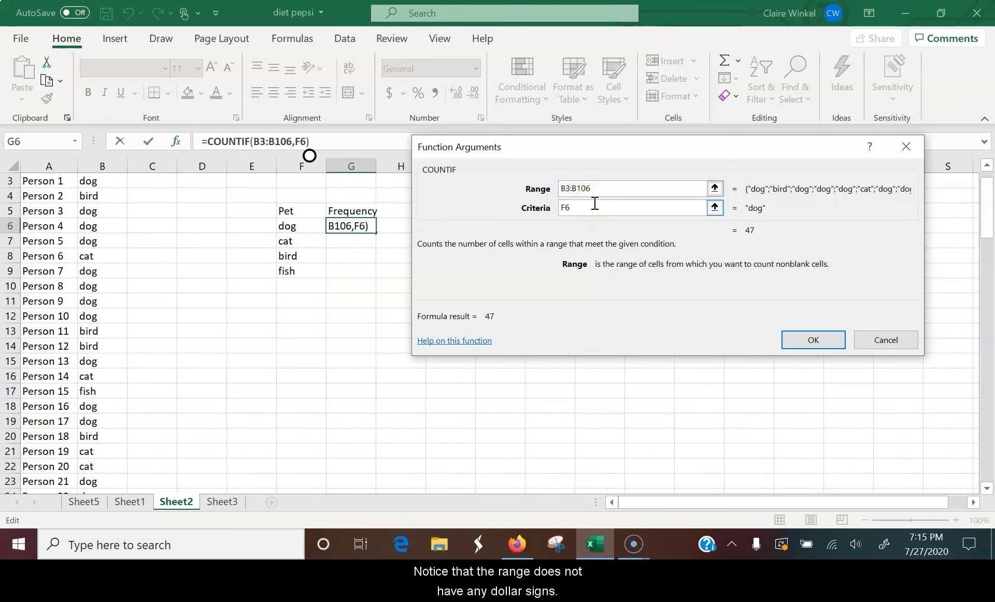
text($B)
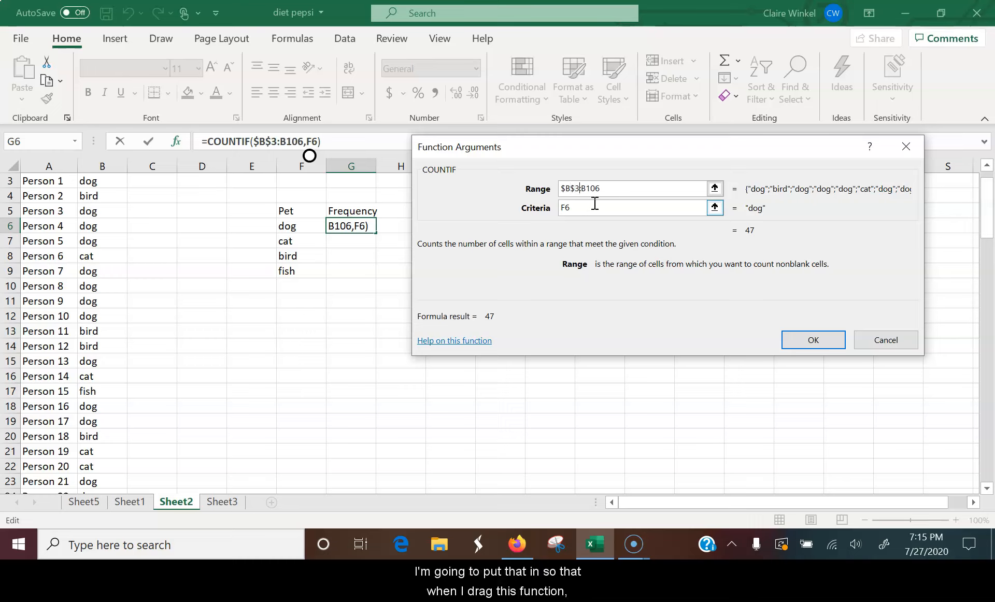
text($3:)
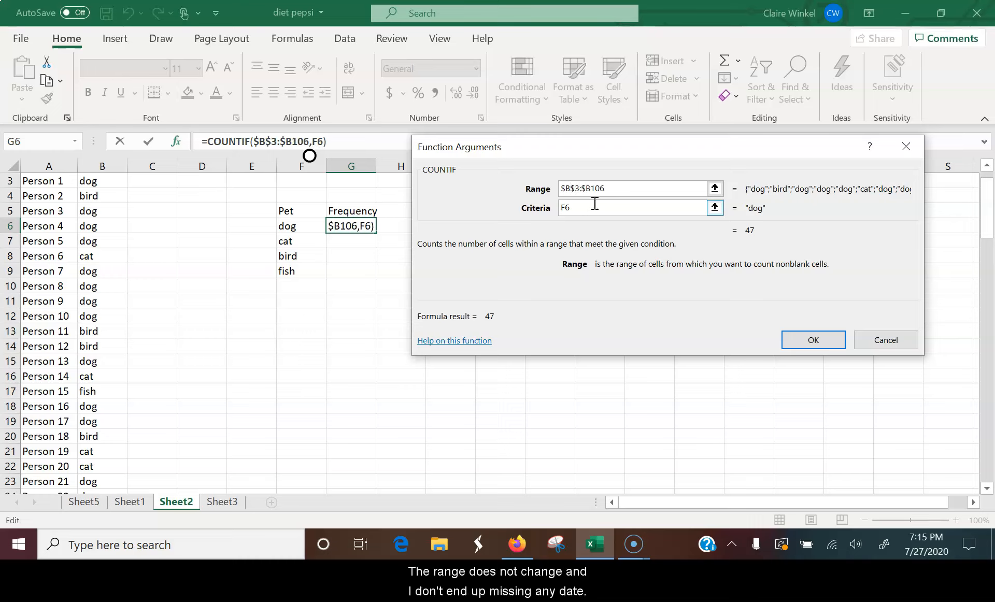
text($)
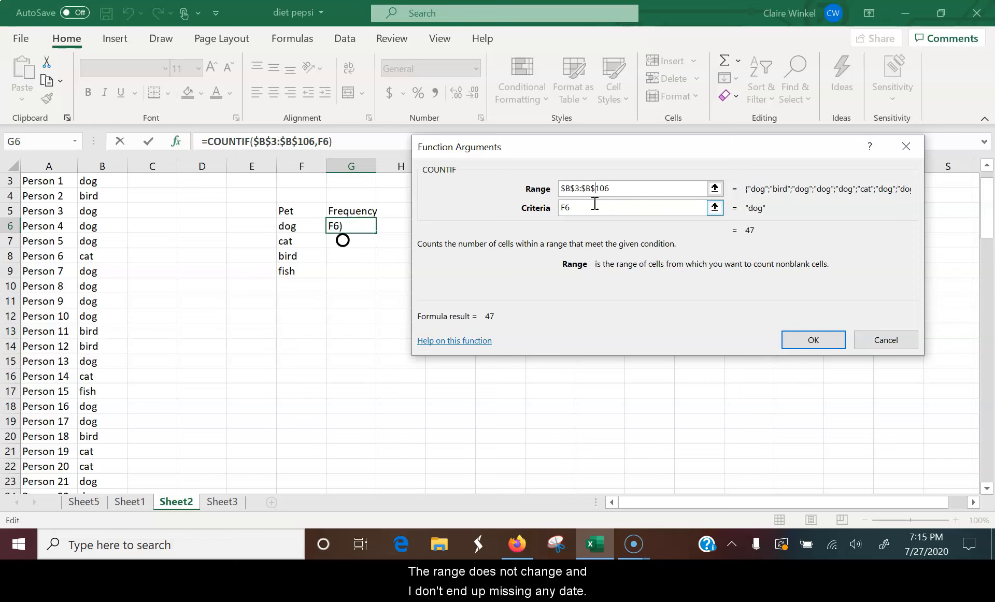
click(813, 340)
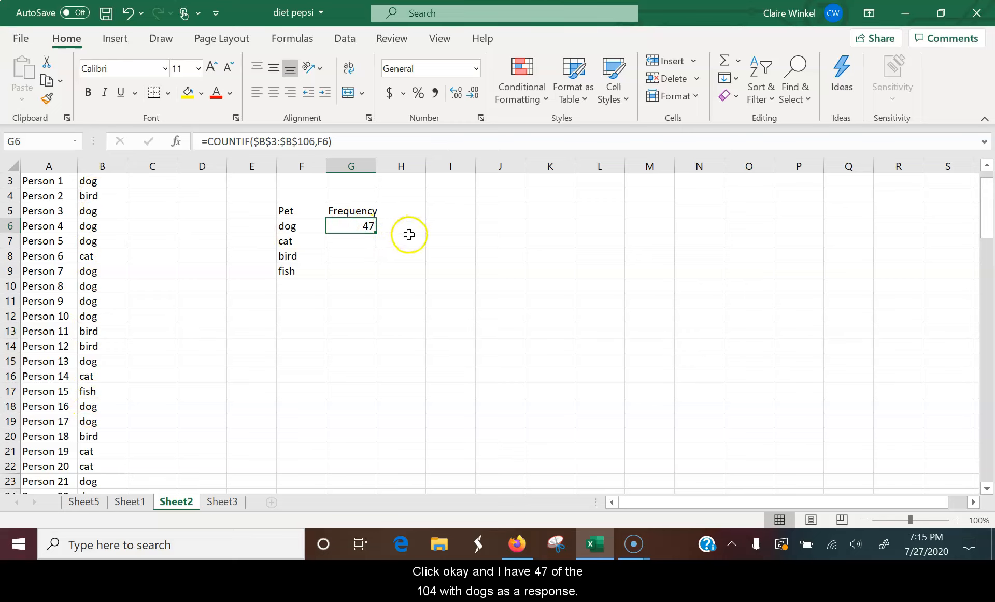
- Fill the COUNTIF formula from G6 down to G9 and check the copied formulas for cat, bird and fish
drag(374, 232, 374, 278)
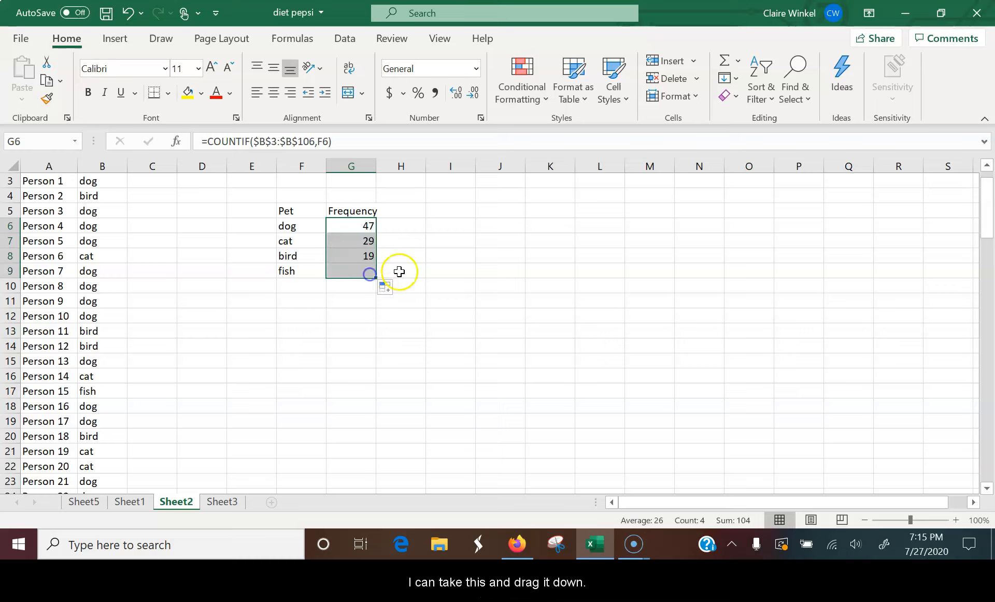
click(450, 268)
click(366, 240)
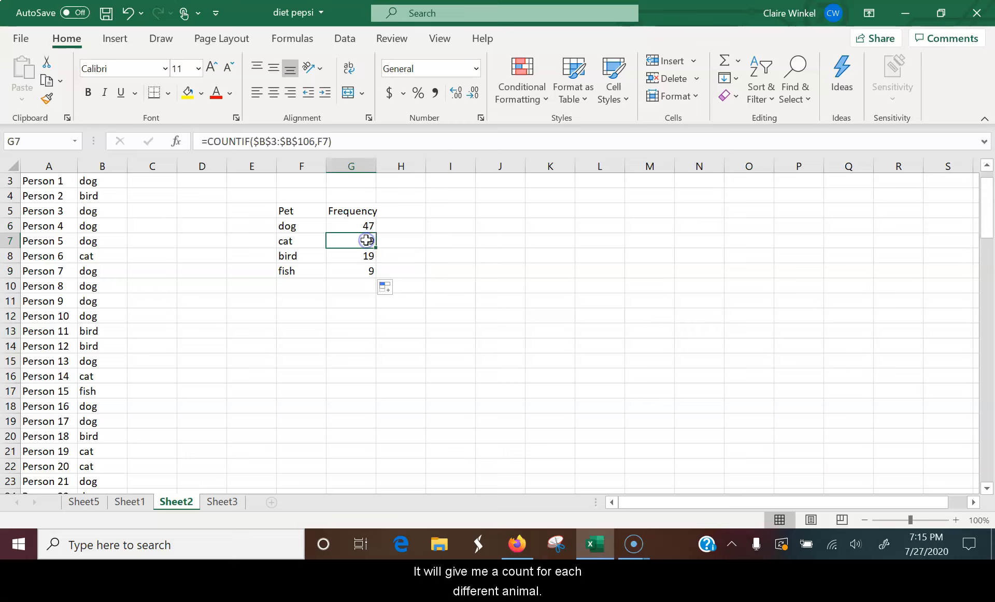
click(358, 256)
click(353, 270)
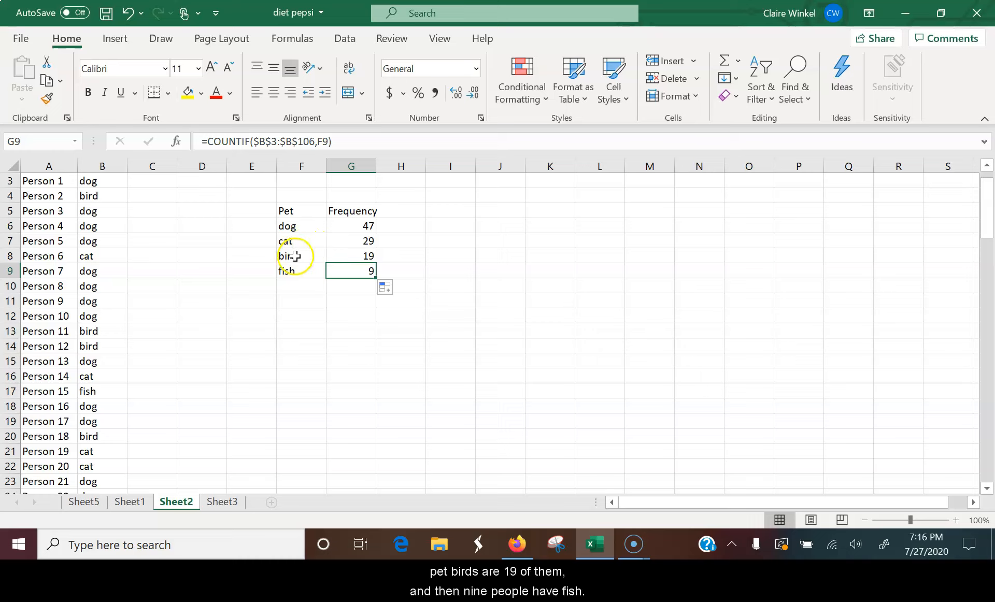
- Label cell F11 "total" and sum the frequencies G6:G9 in G11
click(299, 300)
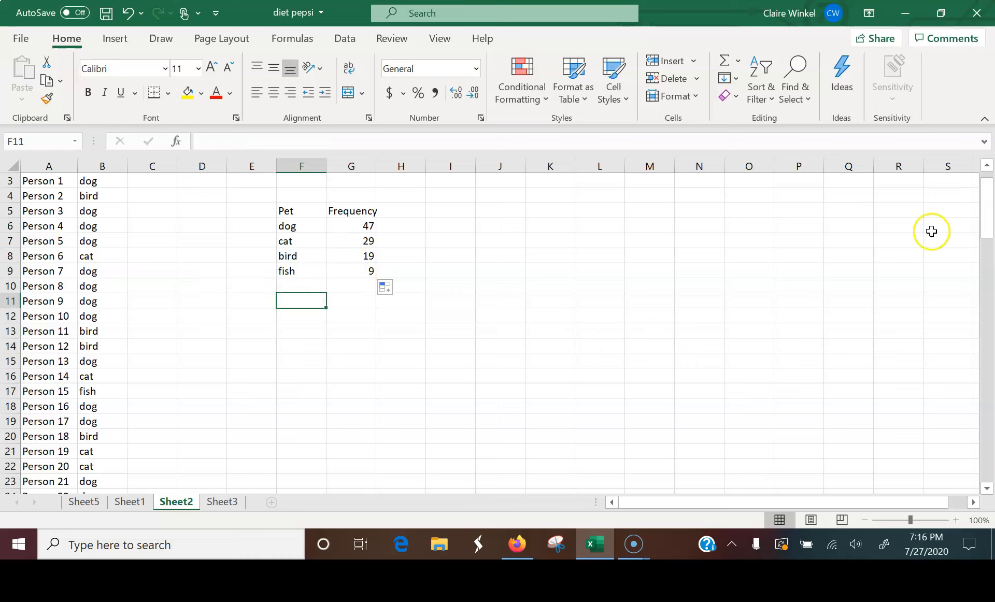
mouse_move(988, 202)
mouse_down()
mouse_move(949, 464)
mouse_move(970, 370)
mouse_move(970, 207)
mouse_up()
scroll(895, 429, down, 1)
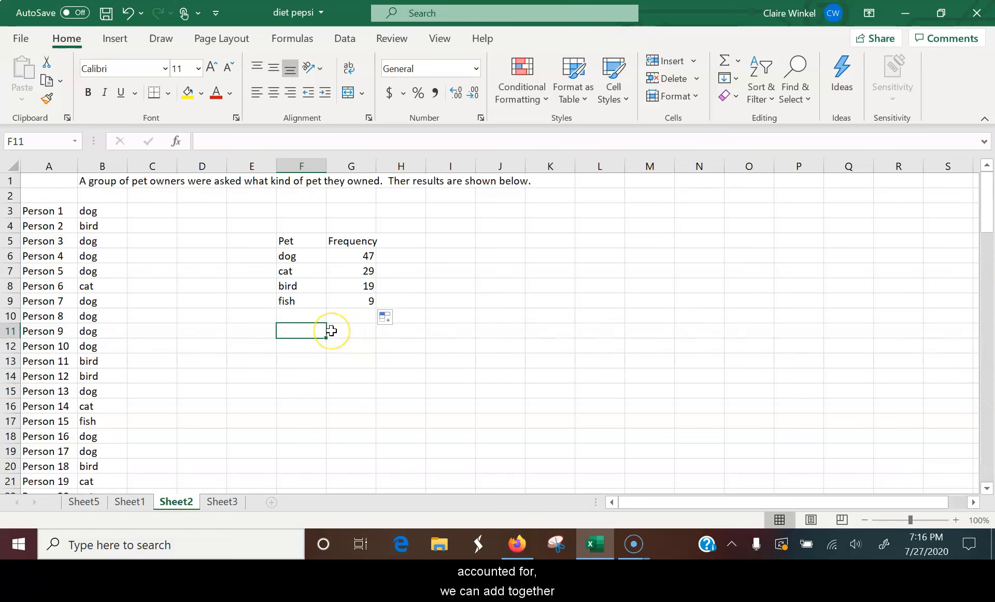
text(total)
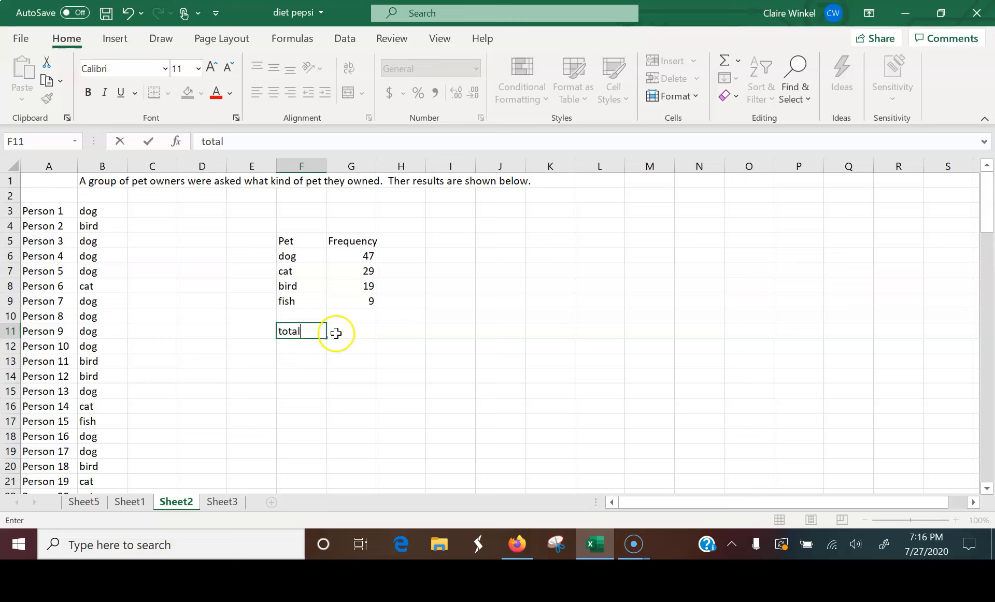
click(350, 333)
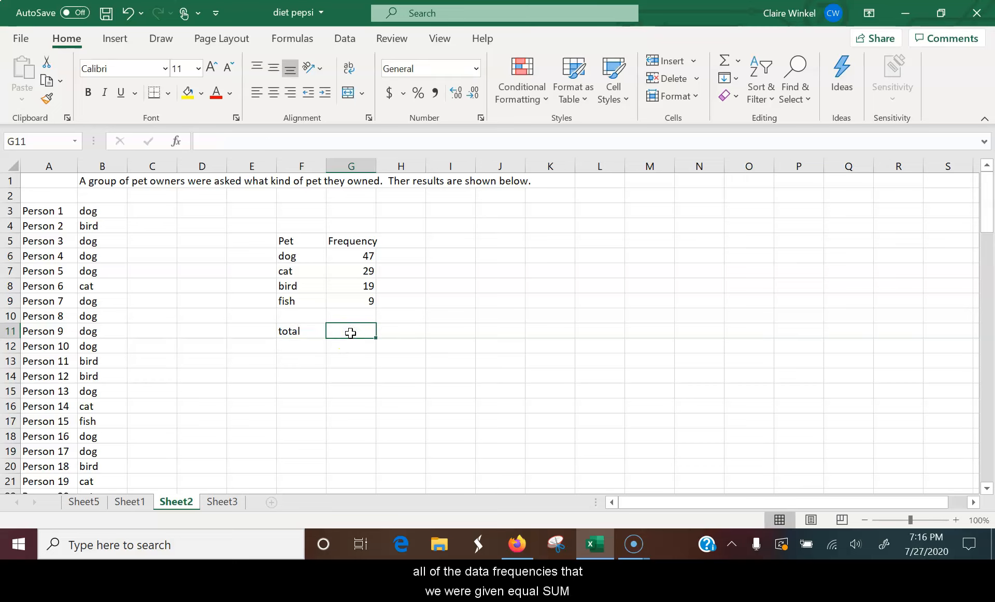
text(=sum()
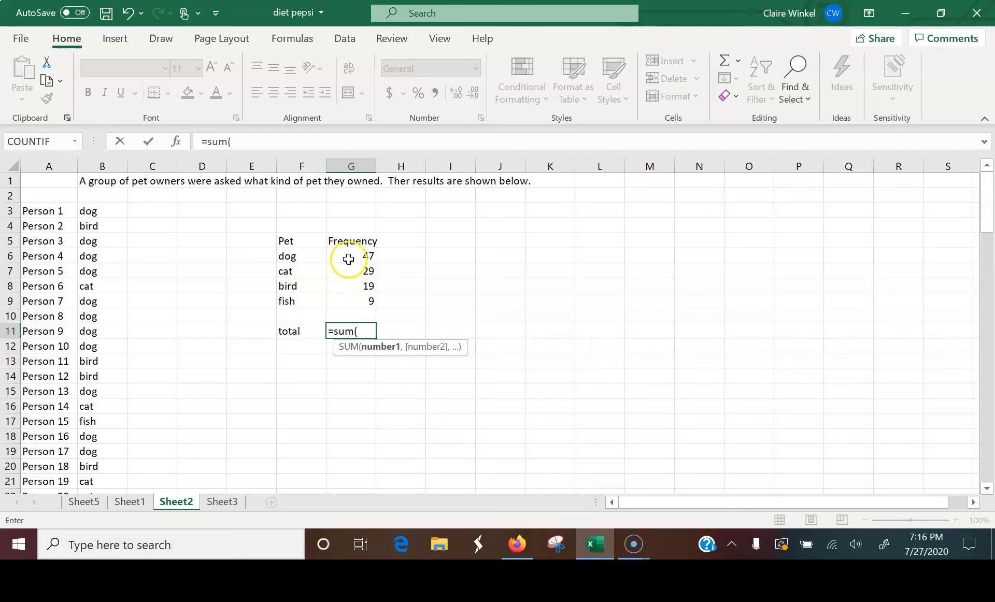
drag(349, 258, 348, 297)
key(Return)
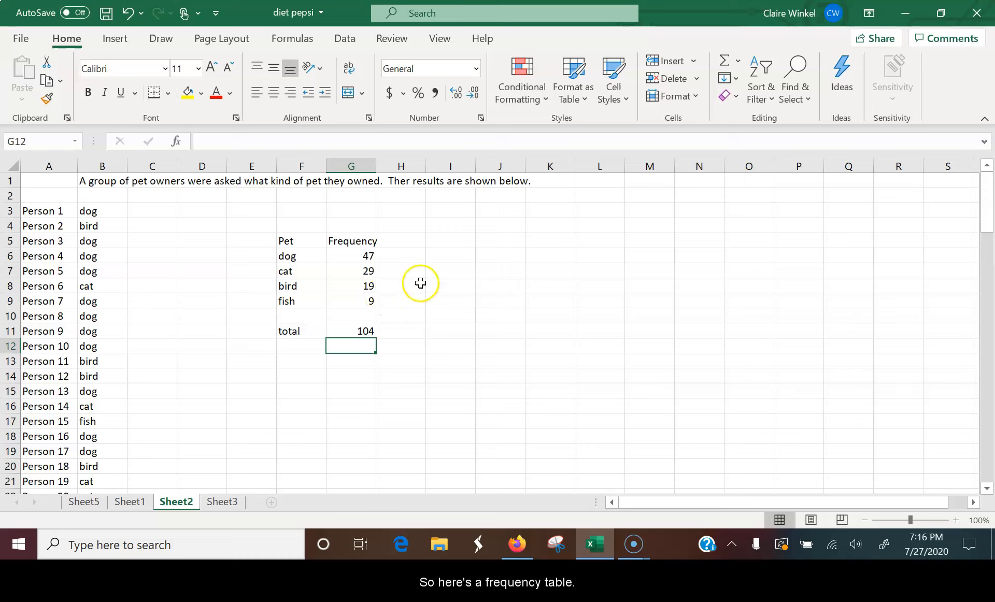
- Enter the column heading "Relative frequency" in cell H5
click(399, 243)
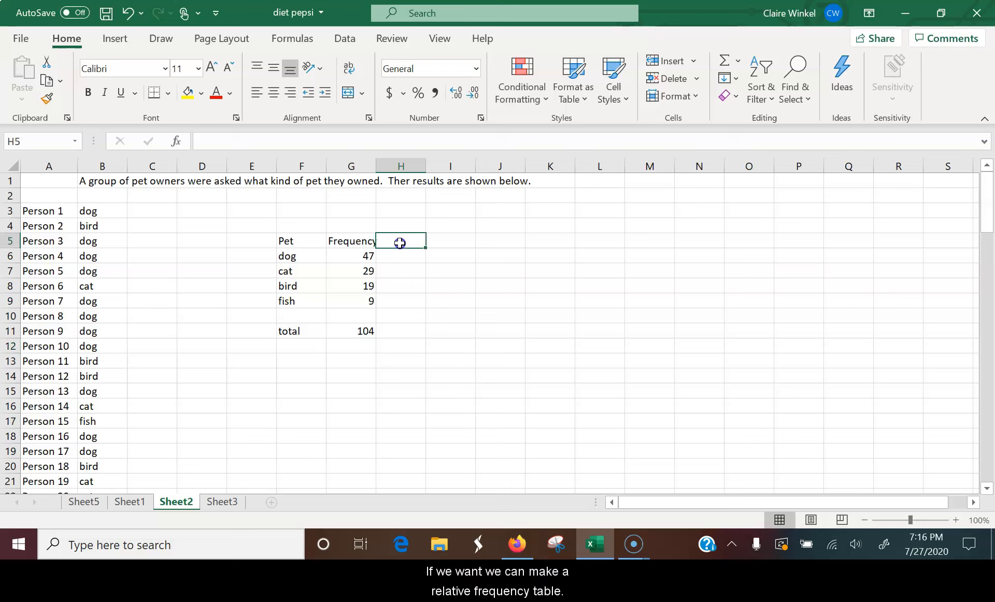
text(Relative frequency)
key(Return)
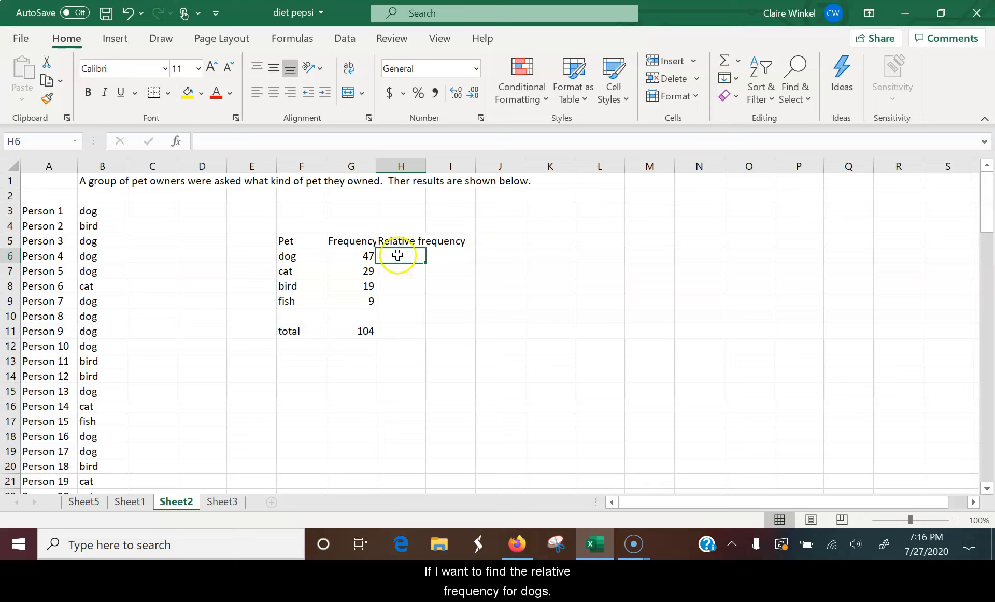
- Calculate the dog relative frequency in H6 with =G6/104 and fill the formula down to H9
click(361, 257)
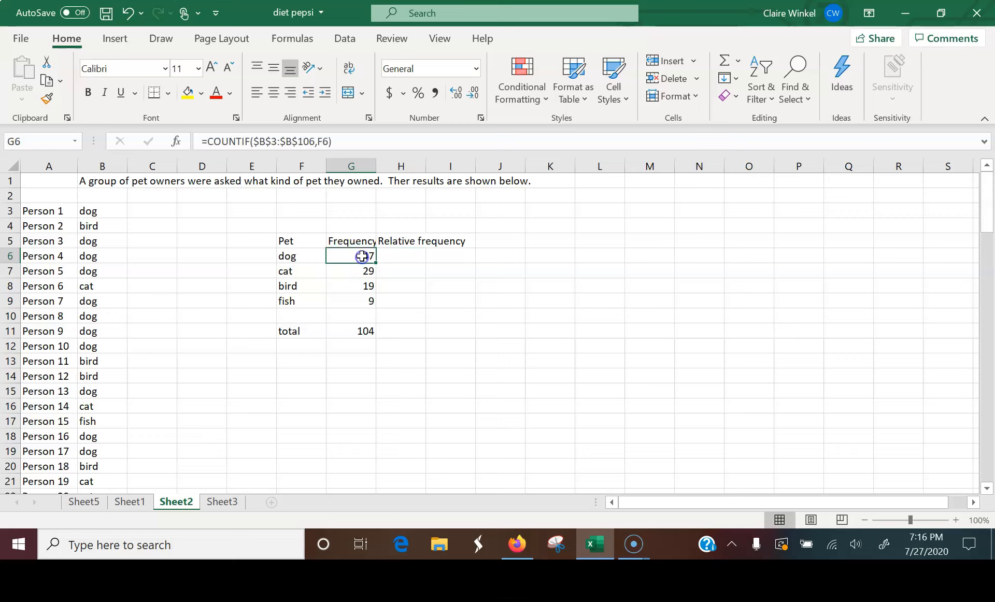
click(398, 257)
text(=)
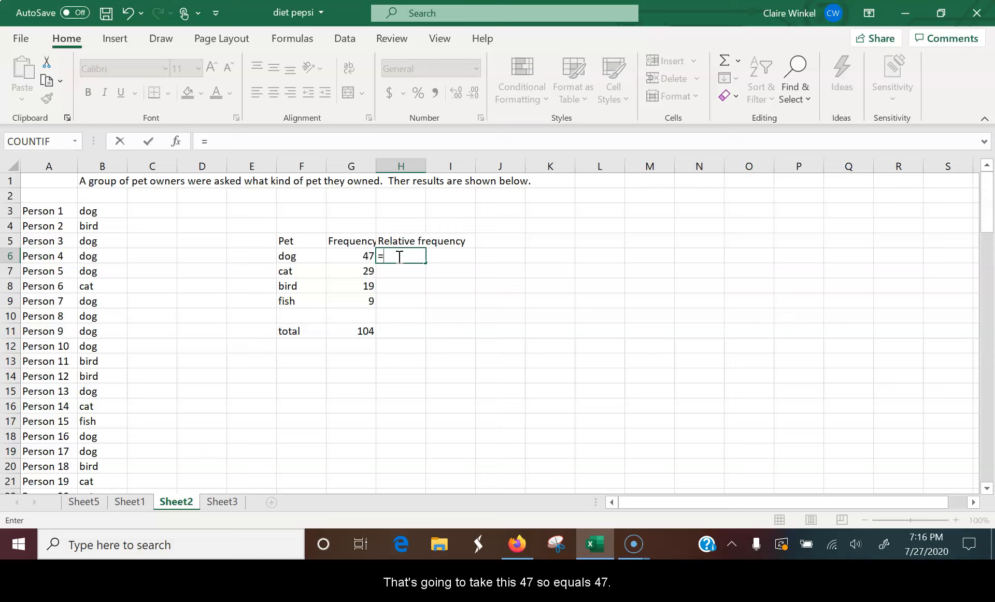
click(368, 253)
text(/104)
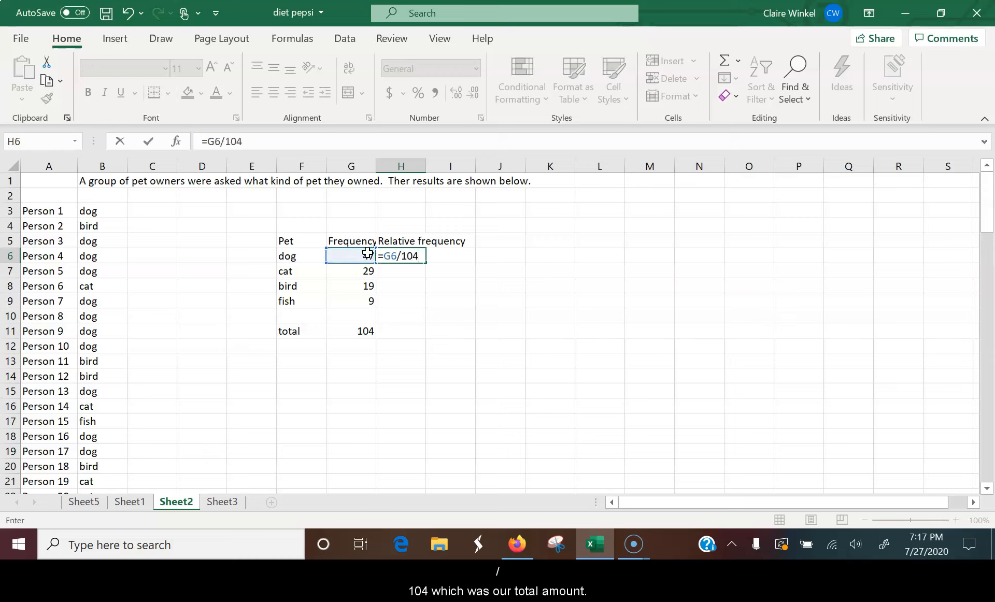
key(Return)
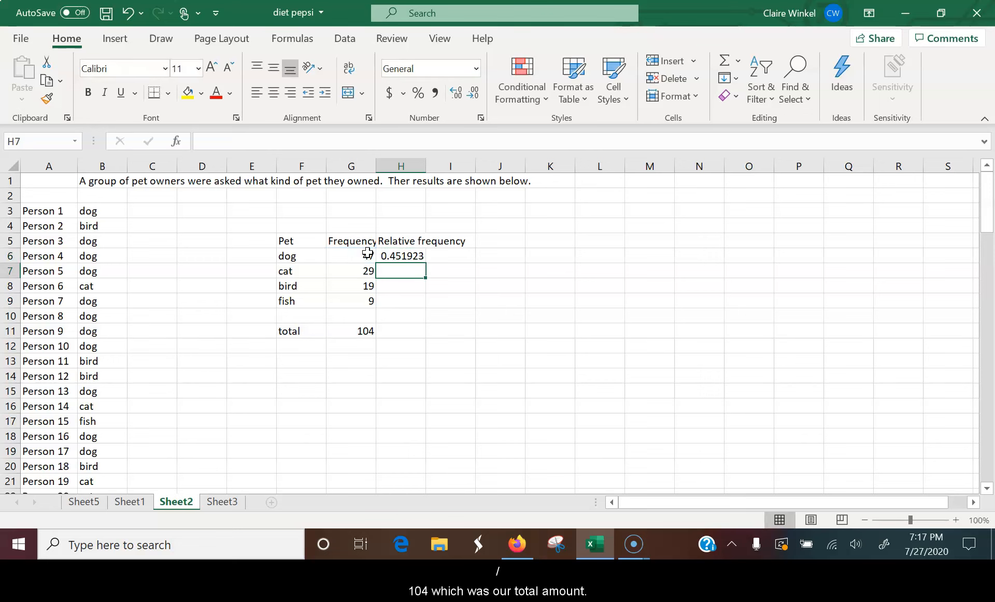
click(408, 256)
drag(423, 261, 423, 315)
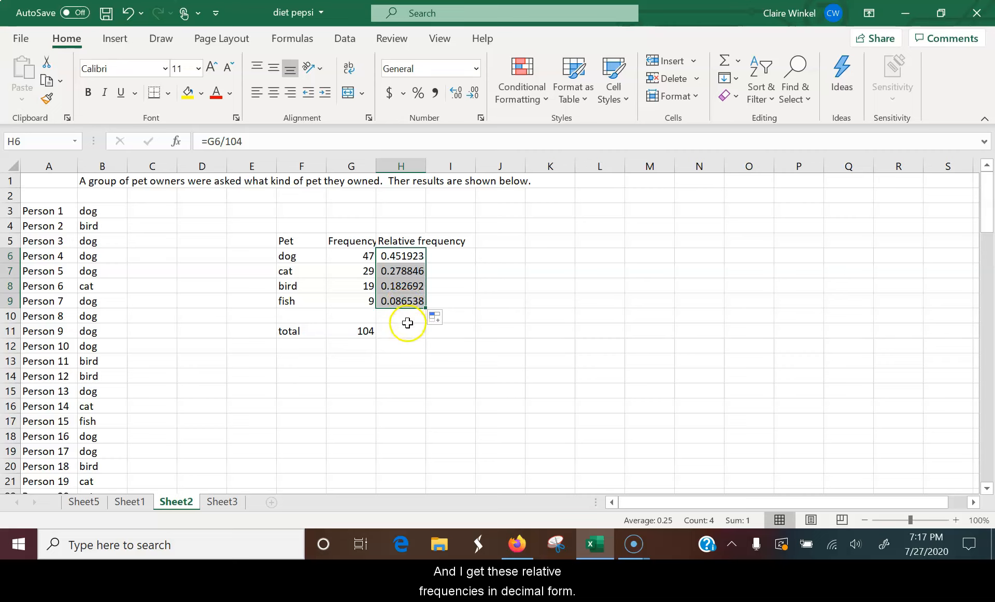
- Sum the relative frequencies H6:H9 in the total row, cell H11
click(403, 327)
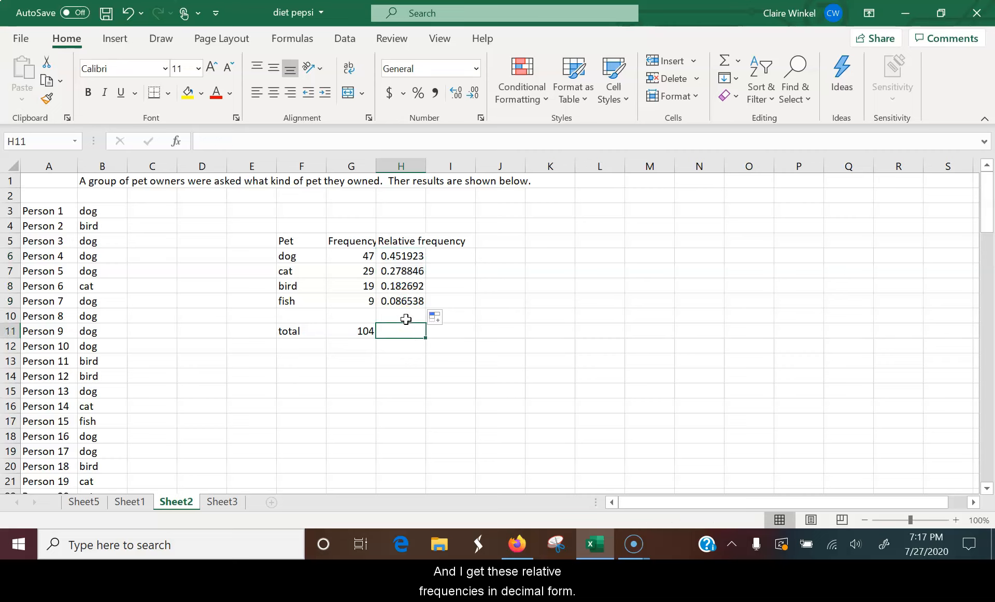
text(=sum()
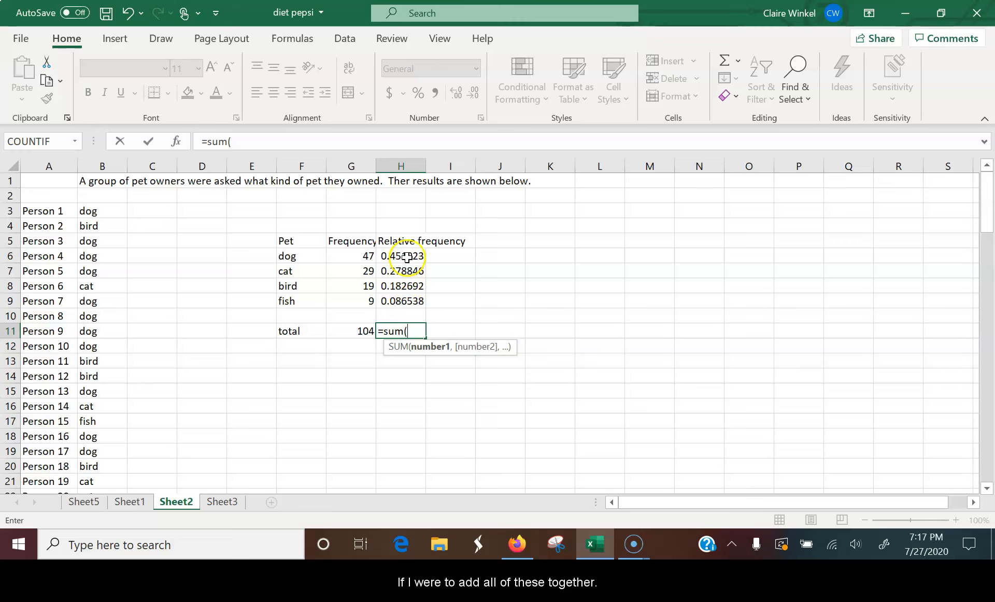
drag(401, 257, 407, 297)
key(Return)
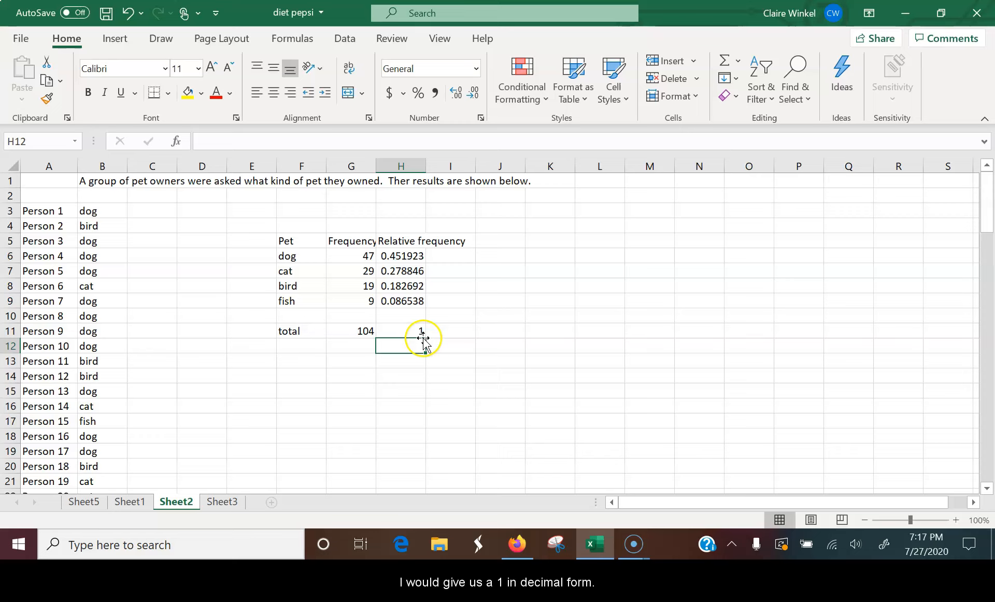
- Convert the dog relative frequency to percent form in I6 with the formula =H6*100
click(455, 253)
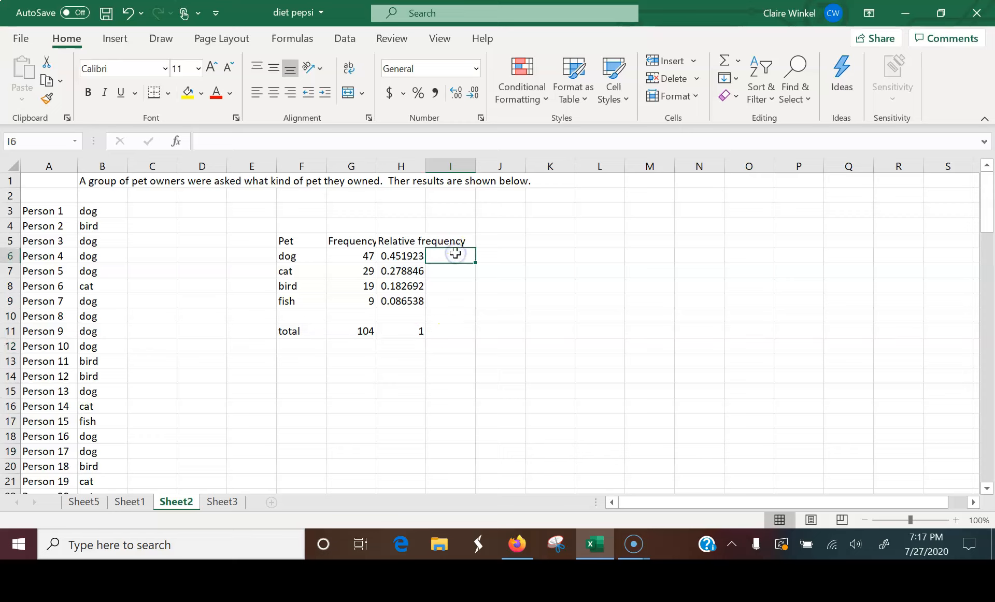
text(=)
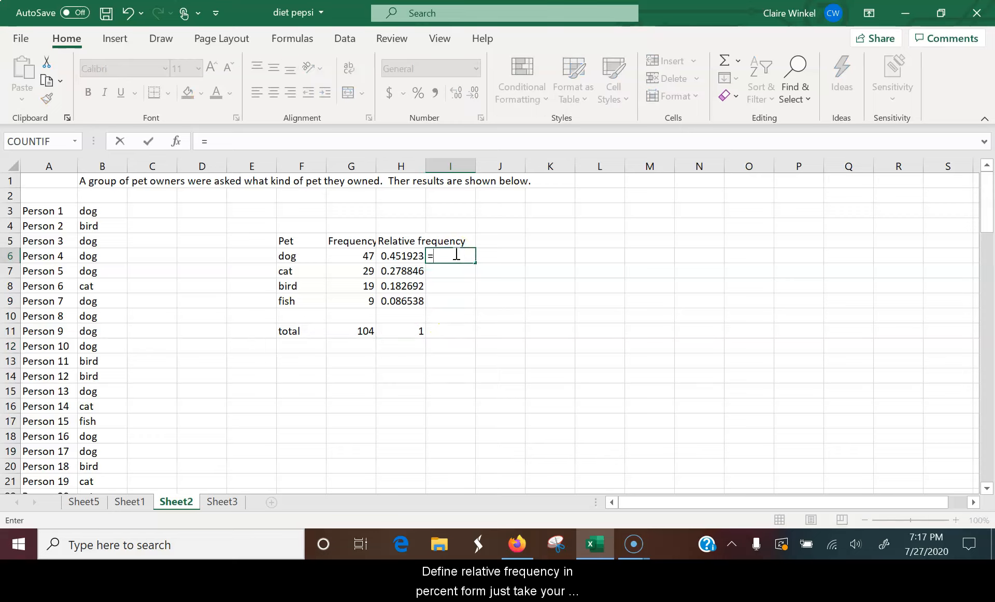
click(396, 256)
text(*)
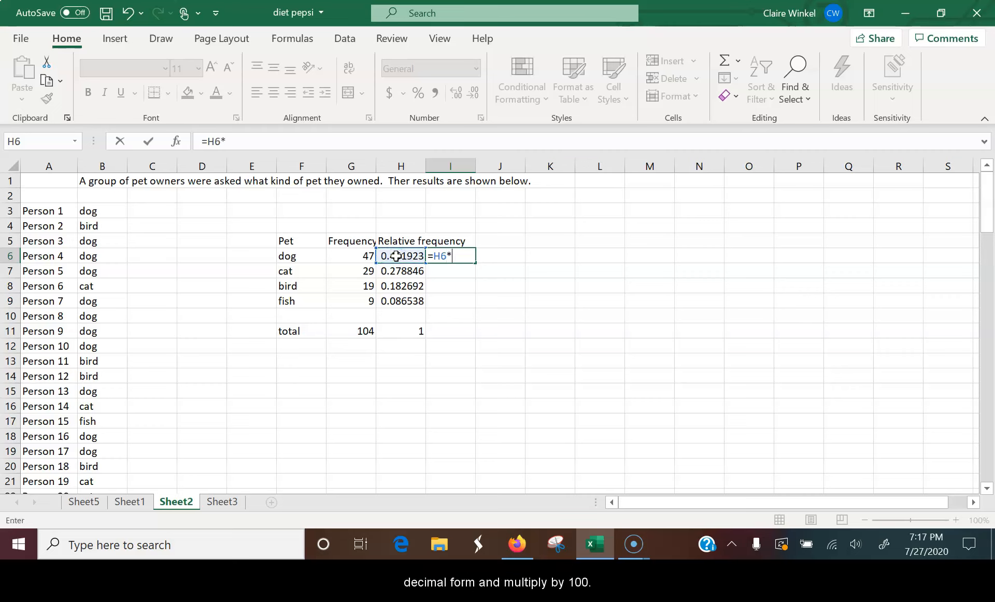
key(Return)
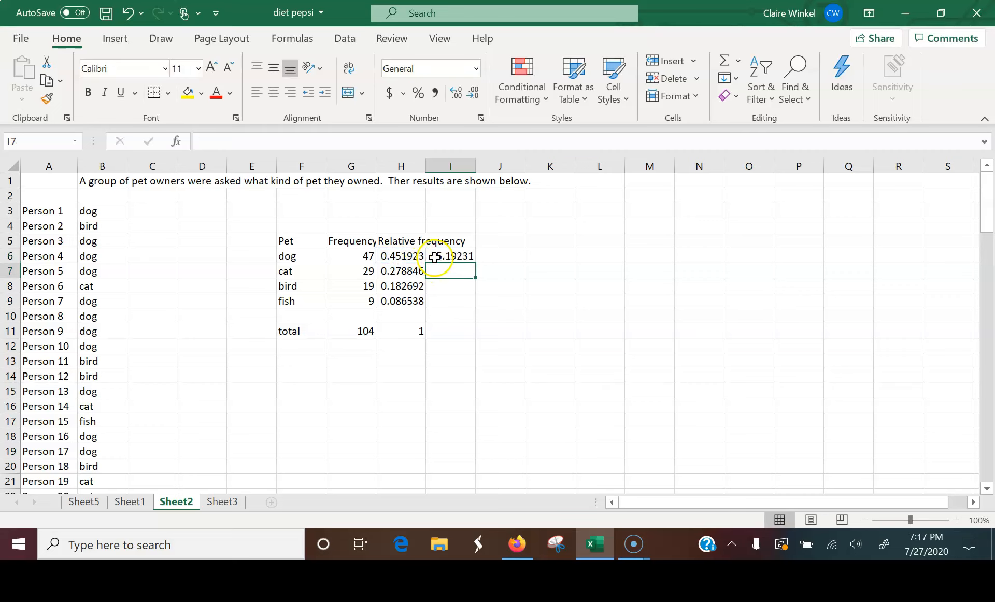
- Fill the percent formula from I6 down to I9 and sum I6:I9 in the total row, cell I11
click(468, 258)
double_click(474, 262)
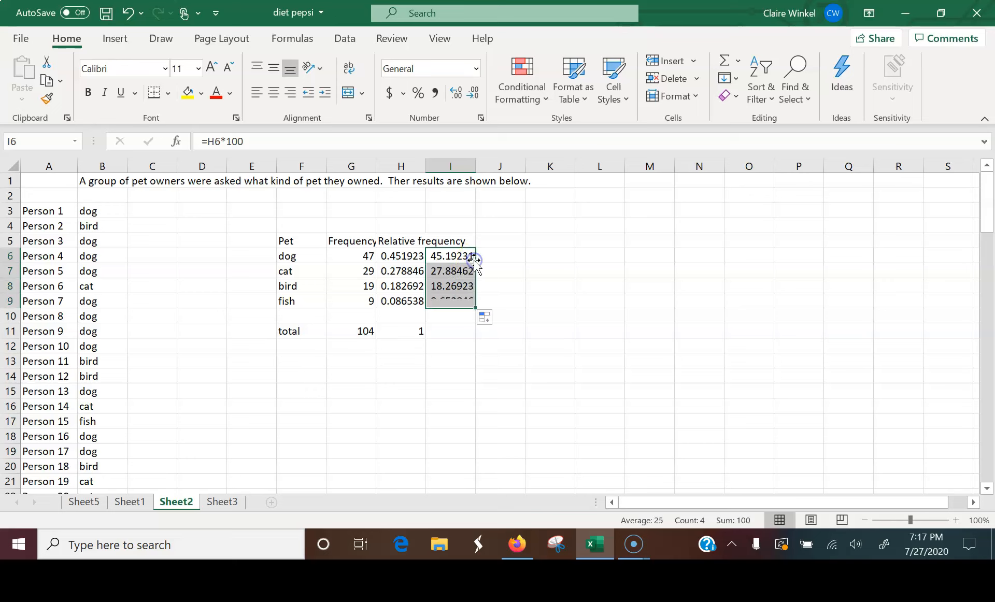
click(449, 333)
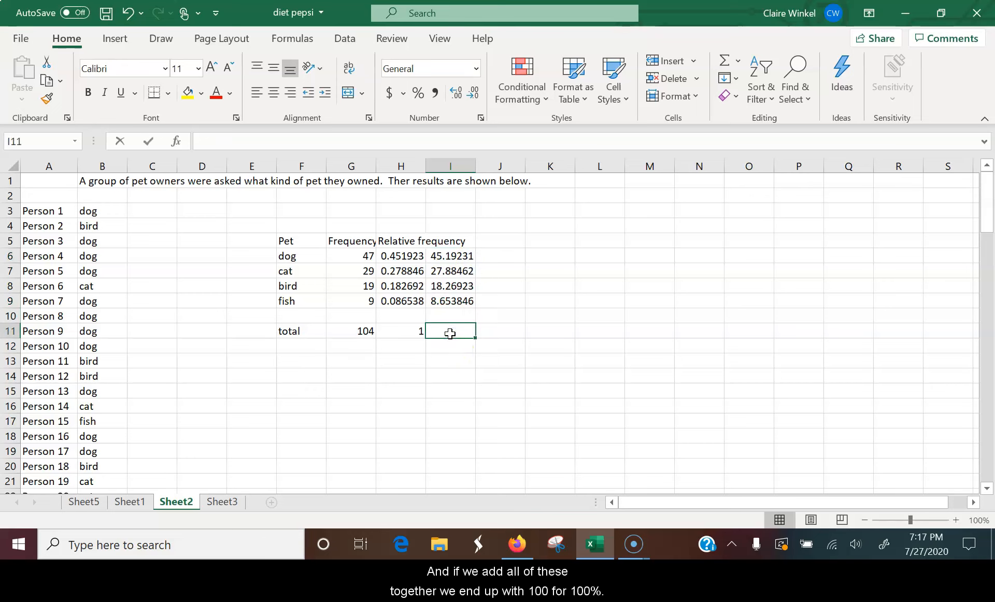
text(=sum()
drag(443, 256, 443, 299)
key(Return)
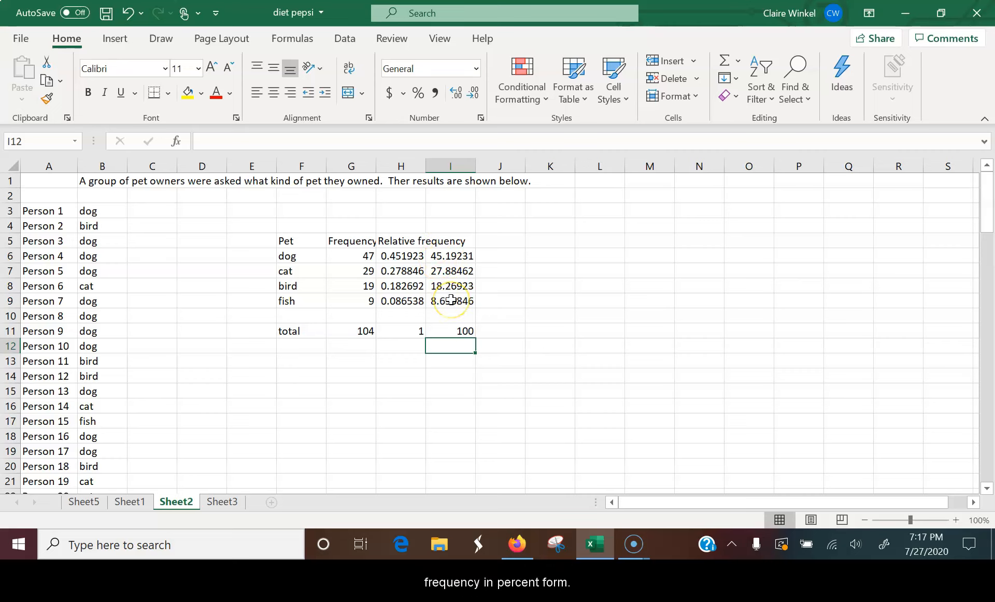
- Enter a % sign in cell J6 beside the dog percentage
click(487, 253)
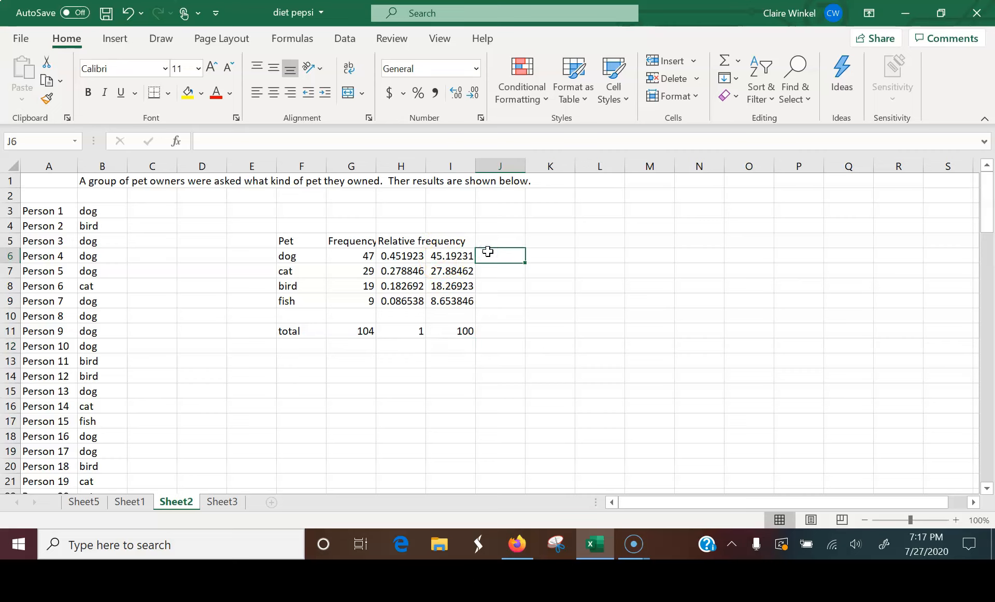
text(j)
key(BackSpace)
text(%)
key(Return)
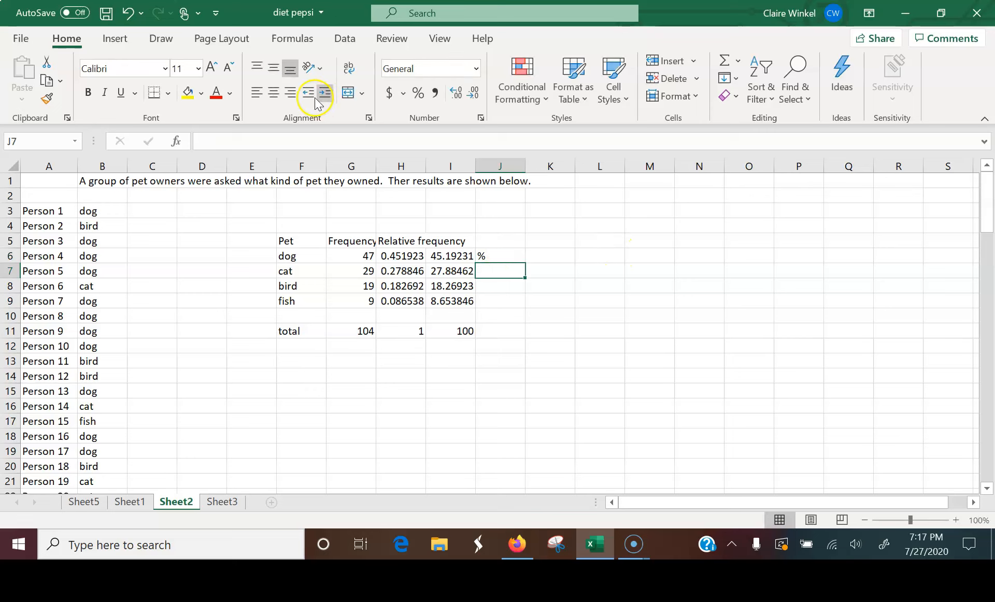
- Insert a basic 2-D pie chart and move it beside the frequency table so the table is uncovered
click(117, 41)
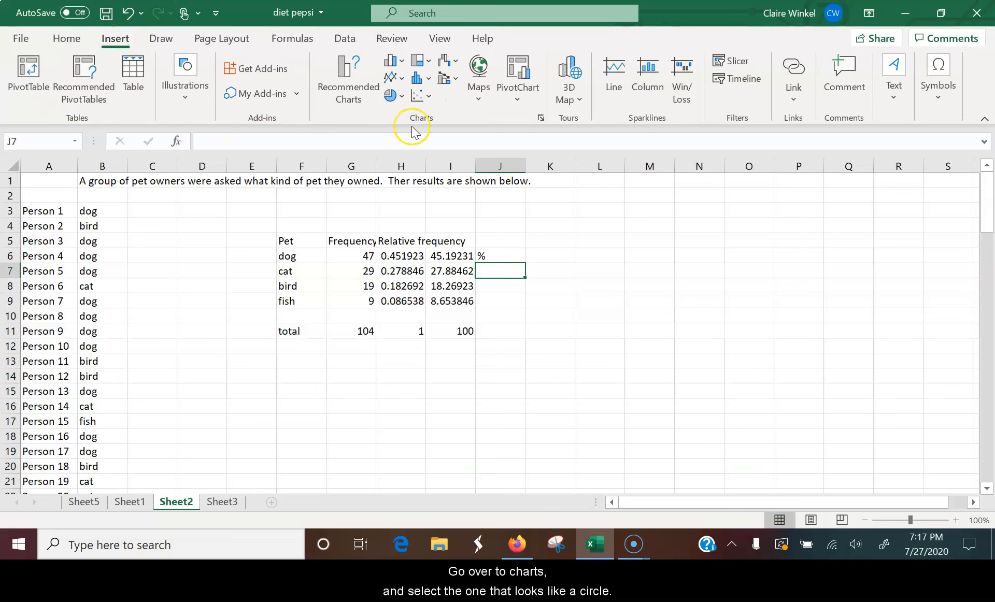
click(393, 101)
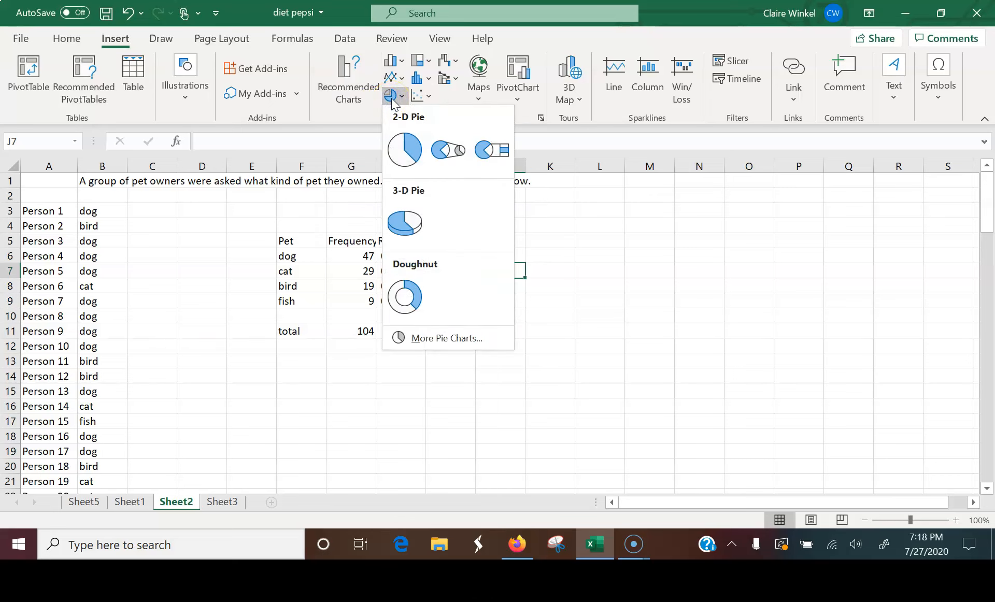
click(403, 151)
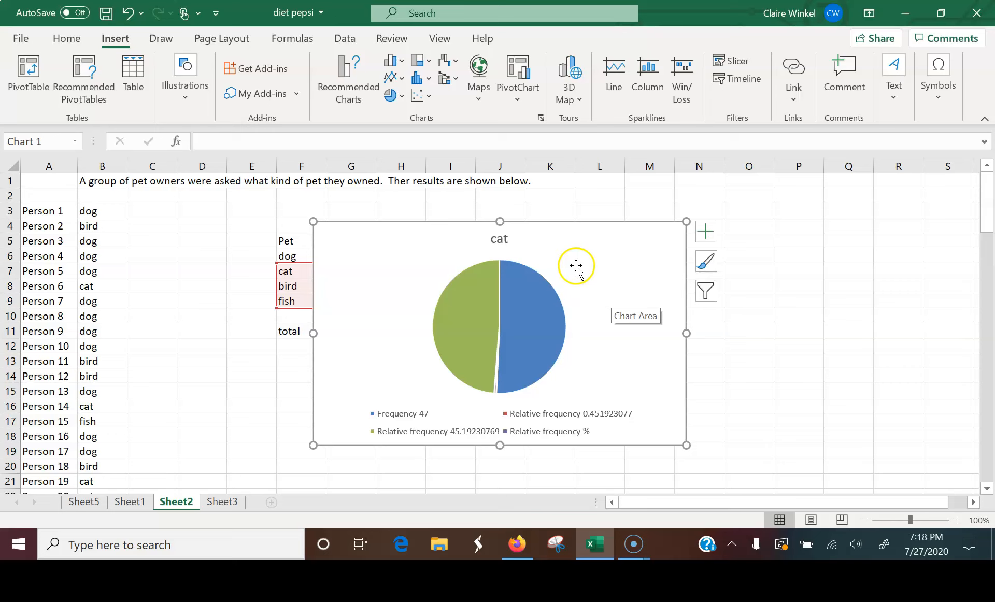
drag(569, 257, 747, 230)
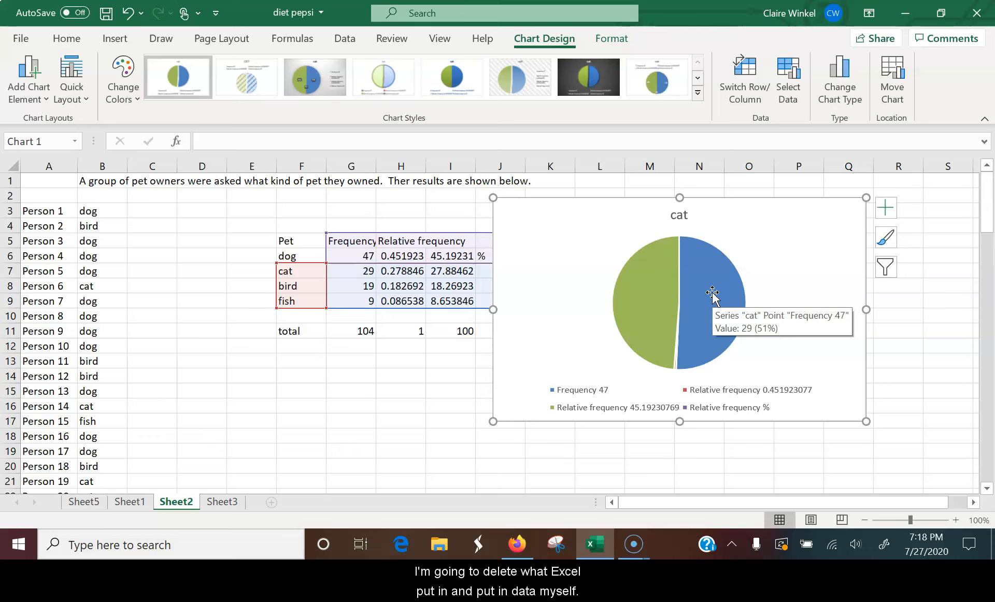
drag(754, 236, 788, 224)
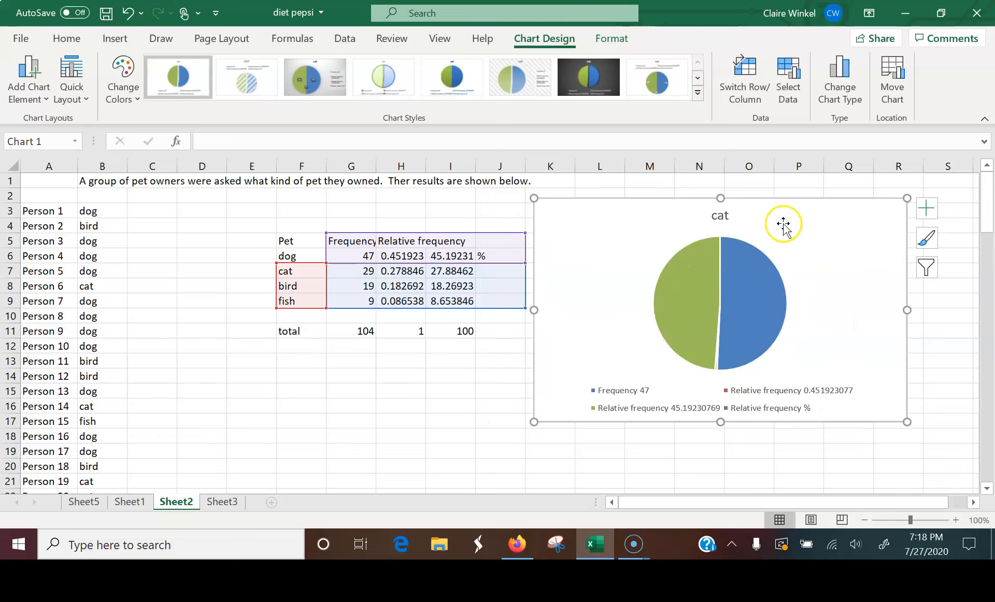
- Remove the cat, bird and fish series from the pie chart's data source
click(792, 89)
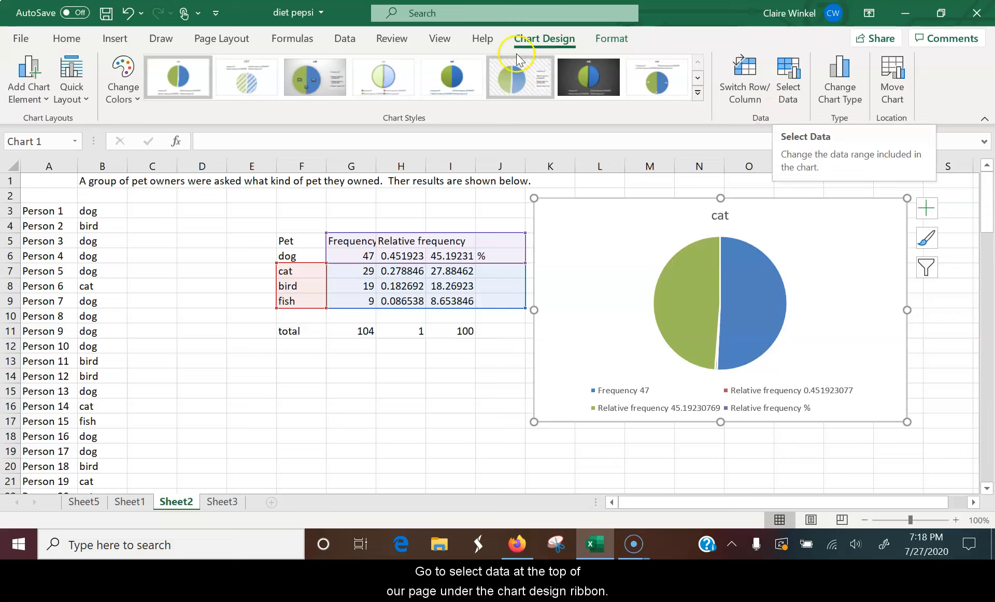
click(790, 82)
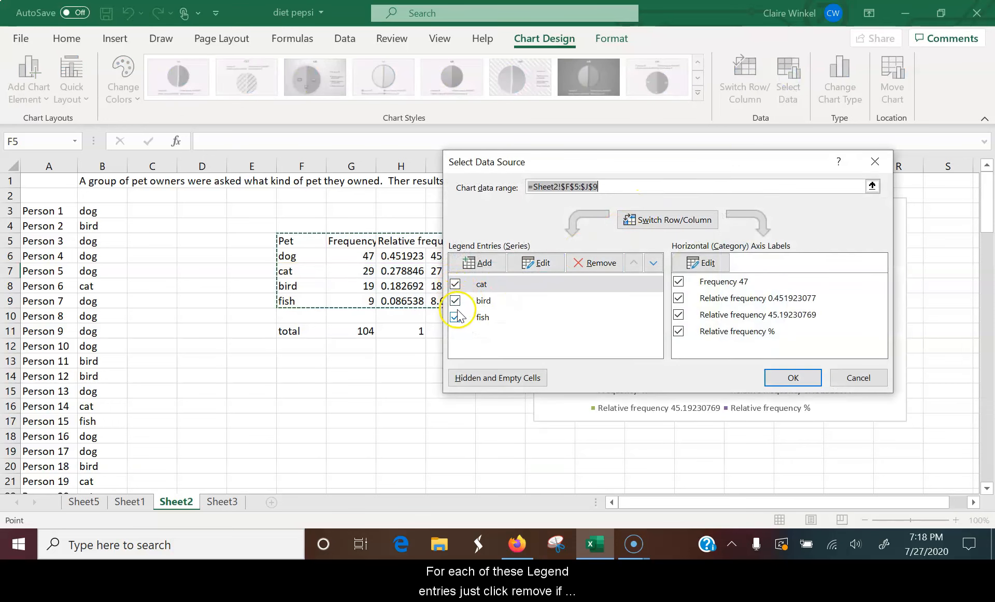
click(589, 263)
click(589, 263)
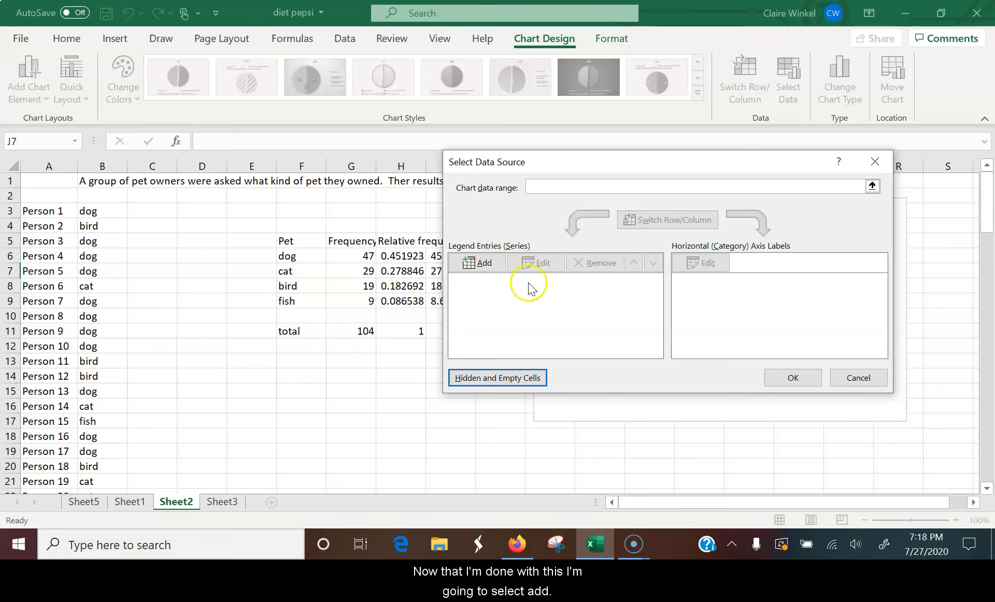
- Add a data series named "Pet types" to the pie chart with the percentages in I6:I9 as its values
click(484, 264)
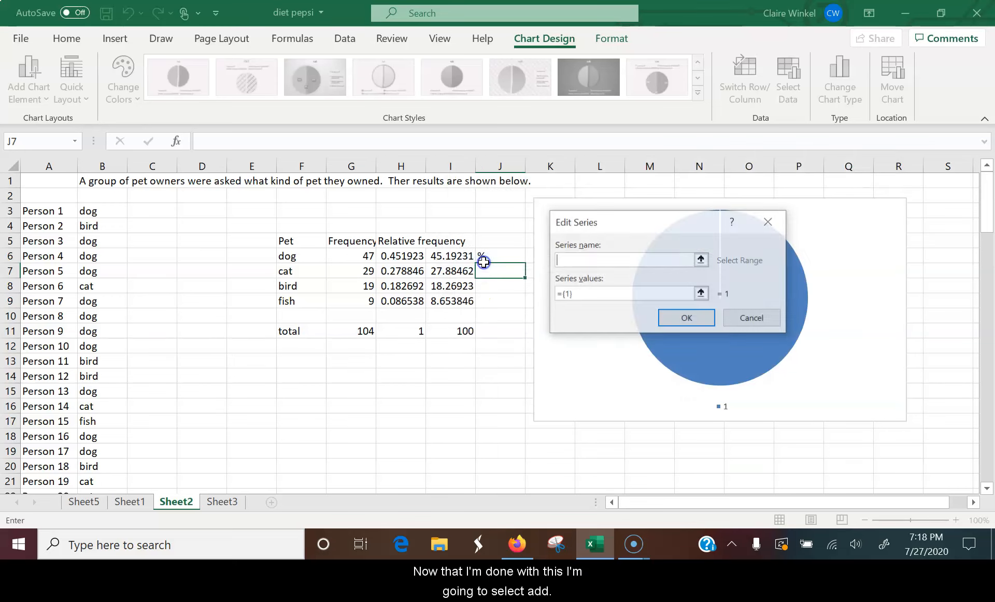
click(574, 295)
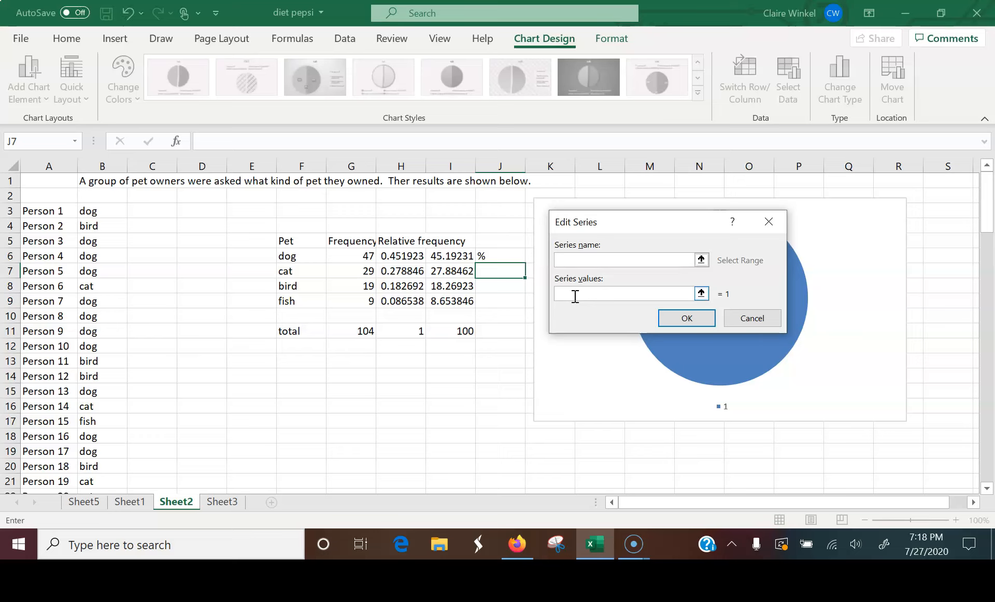
drag(455, 255, 454, 300)
click(645, 261)
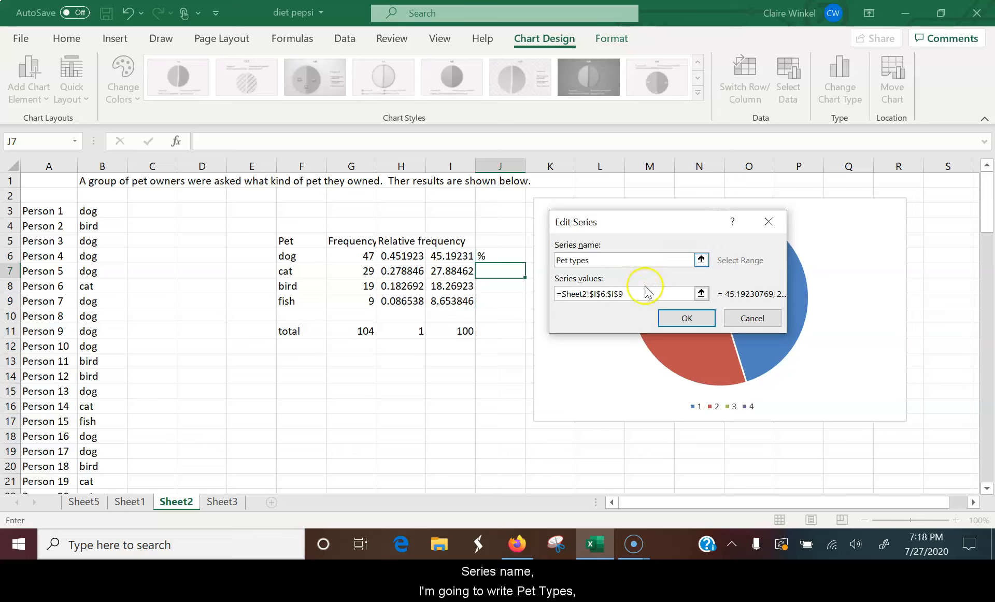
click(683, 317)
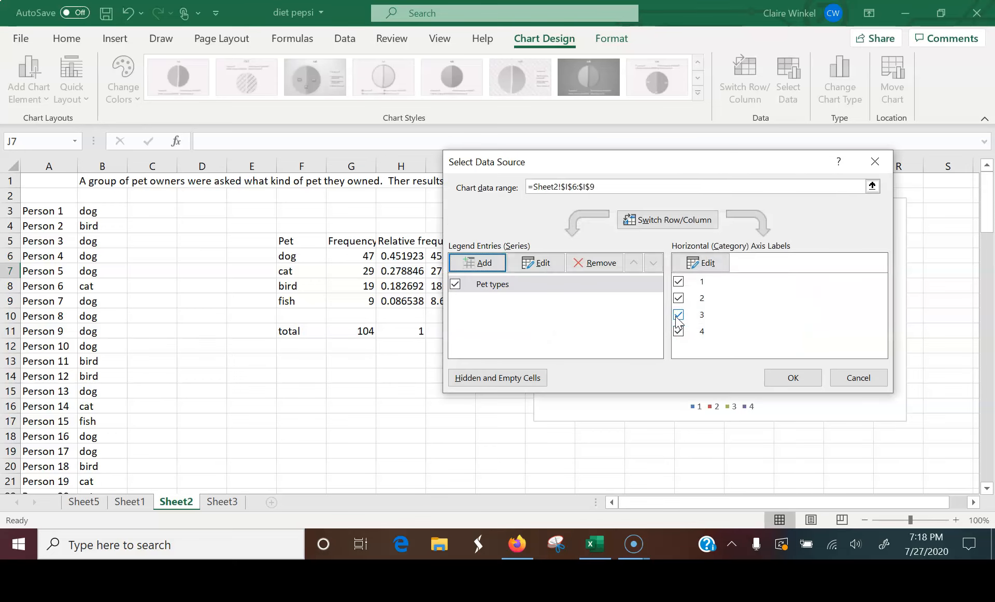
- Set the pie chart's category labels to the pet names in F6:F9 and apply the data source changes
drag(706, 164, 338, 186)
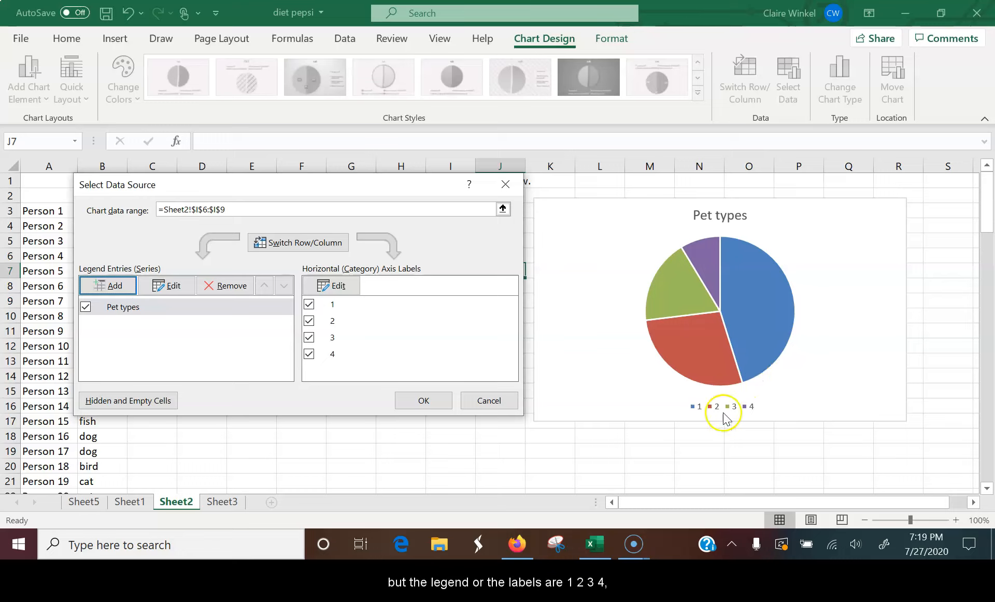
drag(373, 193, 741, 171)
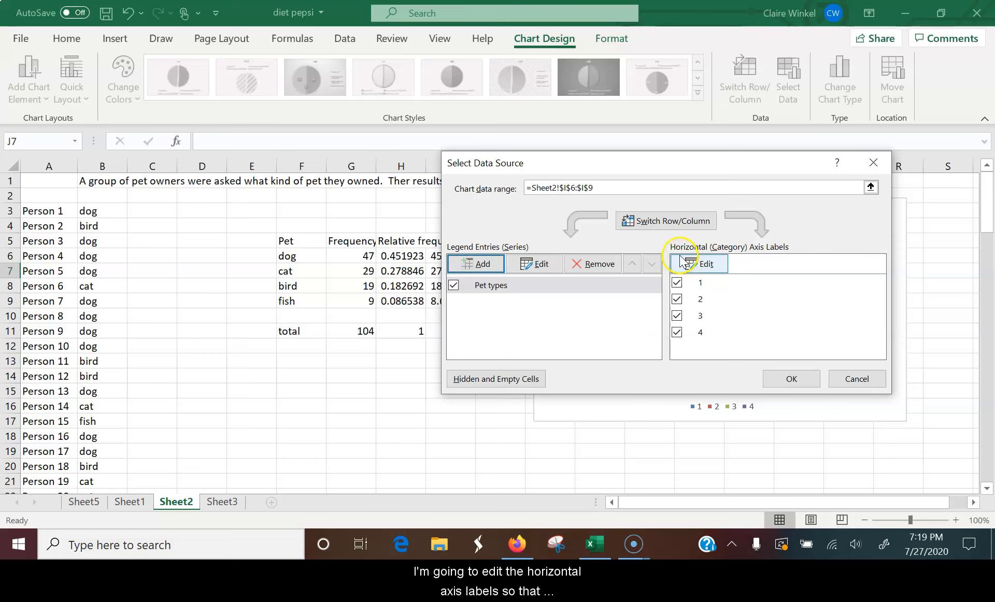
click(700, 264)
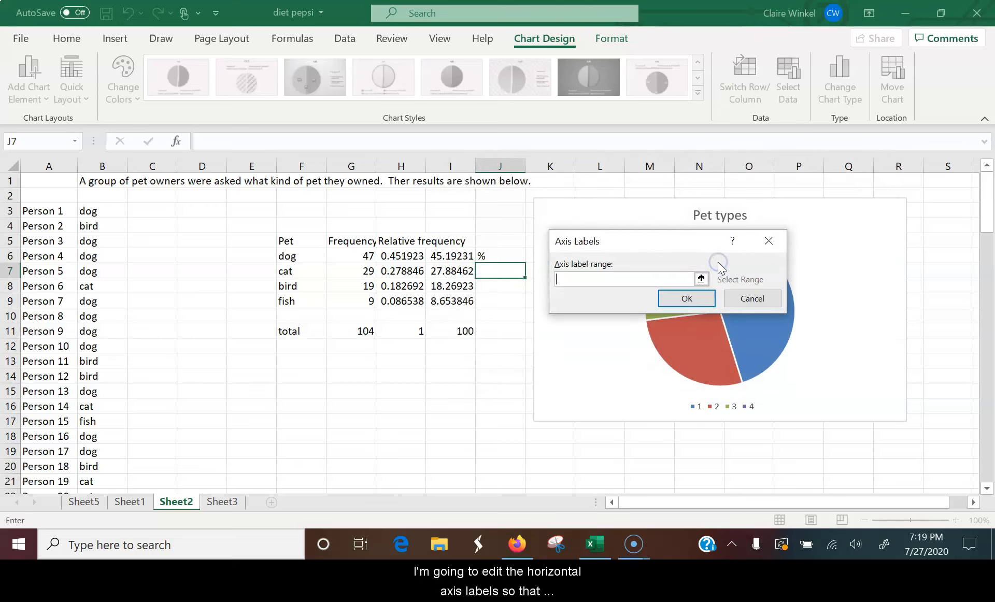
drag(293, 256, 289, 300)
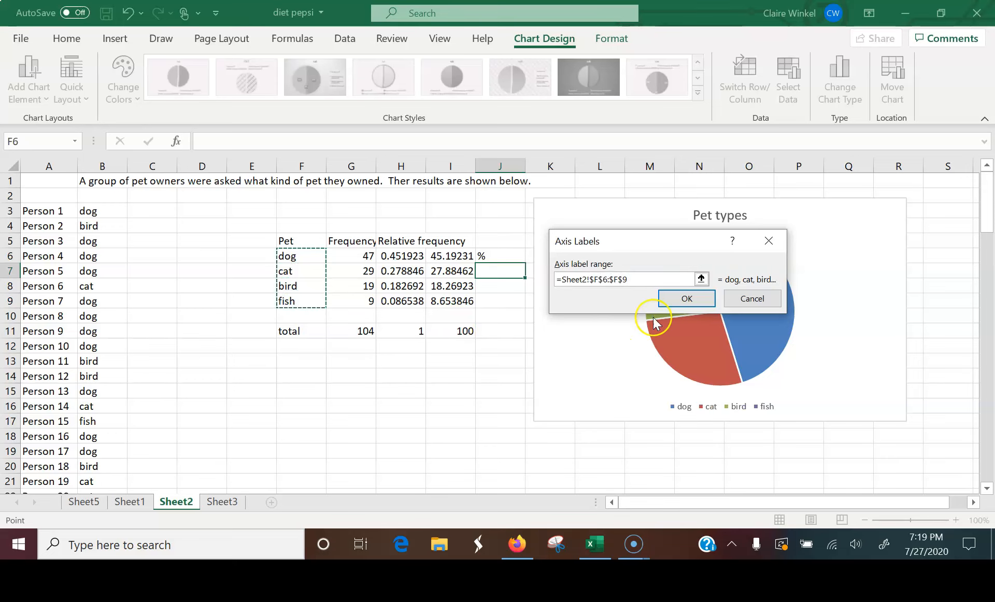
click(686, 299)
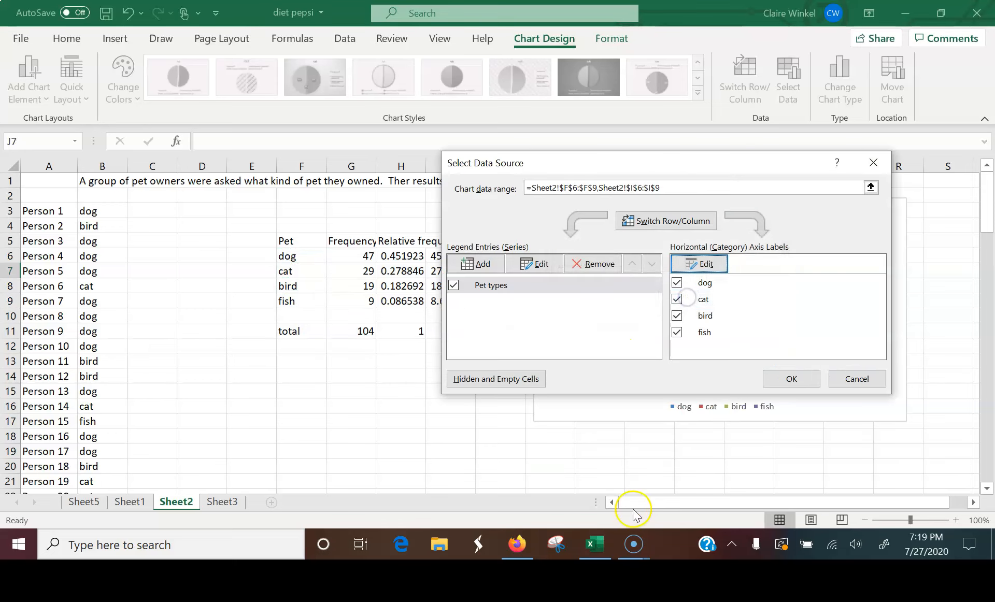
click(788, 381)
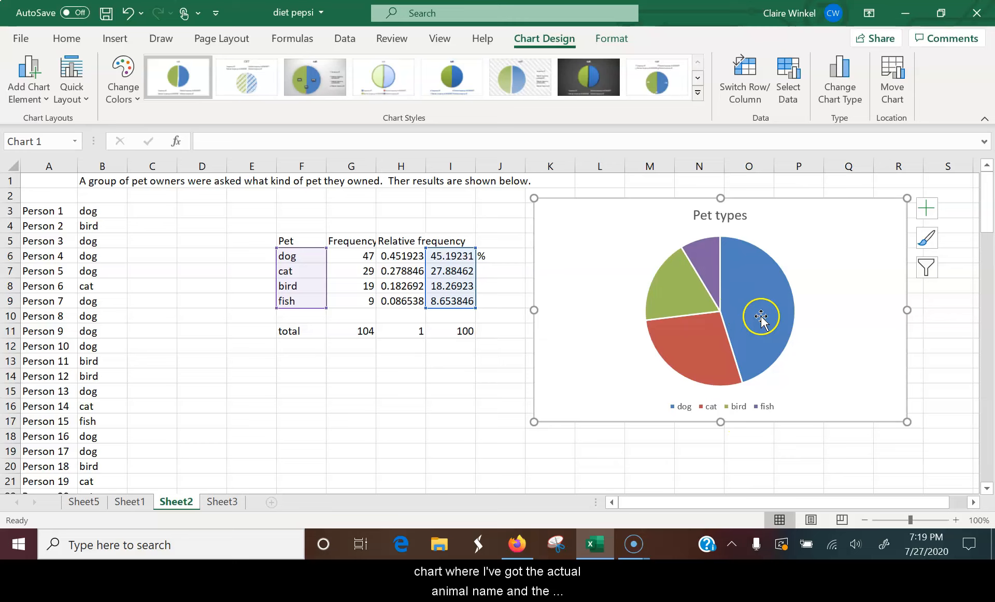
- Apply the chart style with the dark gray background to the Pet types pie chart
mouse_move(761, 315)
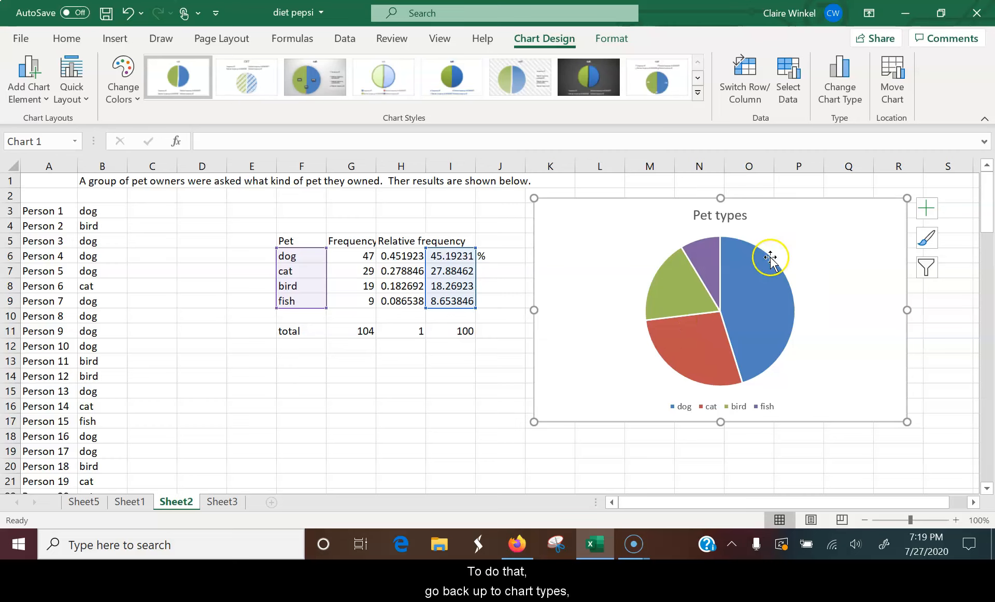
click(698, 93)
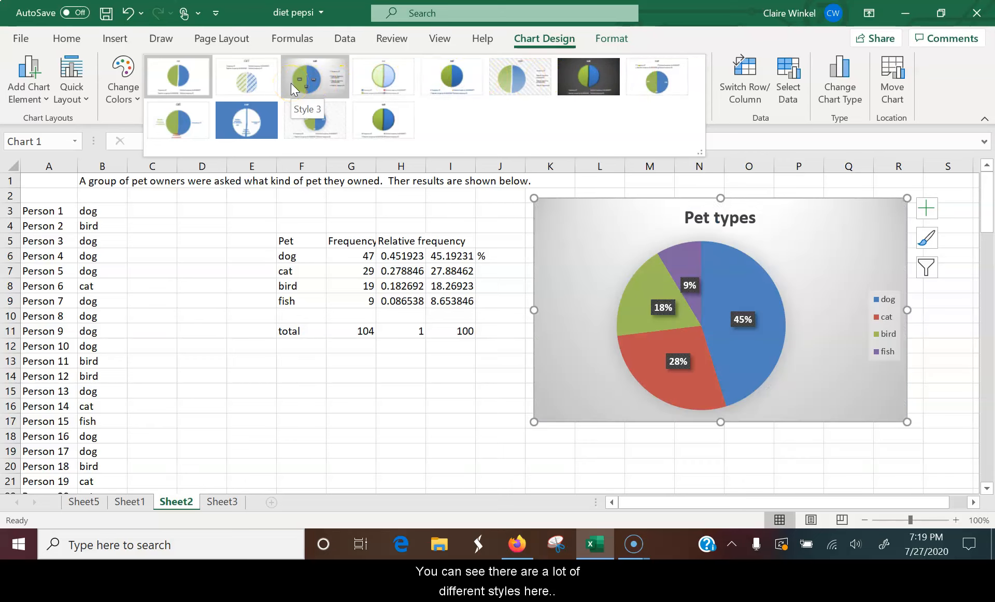
click(584, 78)
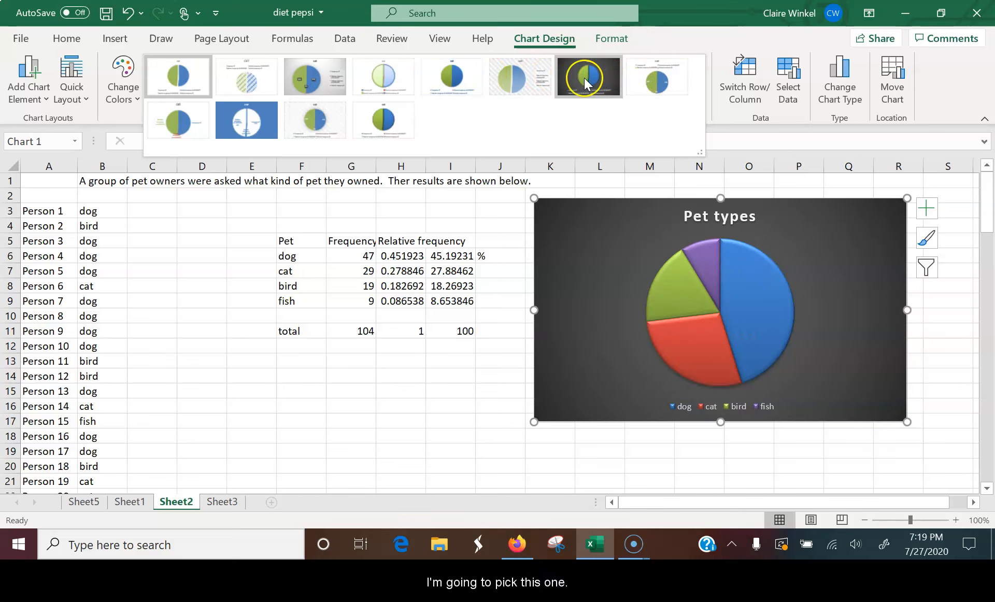